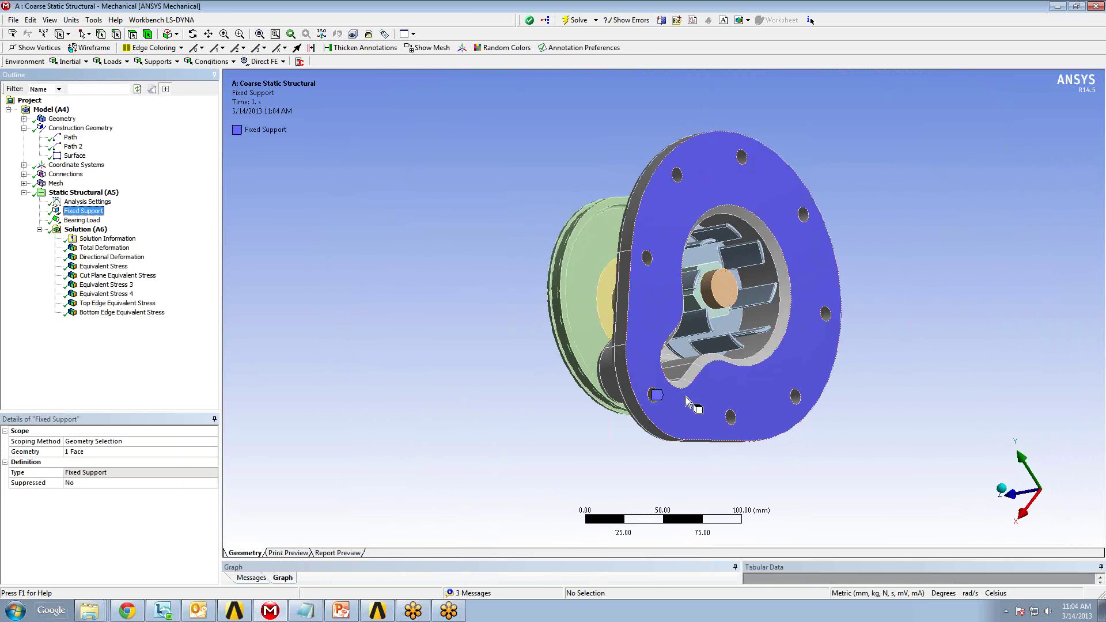
# Step: Examine the bearing load's location, direction and components on the pulley from several sides of the coarse assembly
pyautogui.press('Down')
pyautogui.moveTo(735, 352); pyautogui.dragTo(913, 310, button='middle')
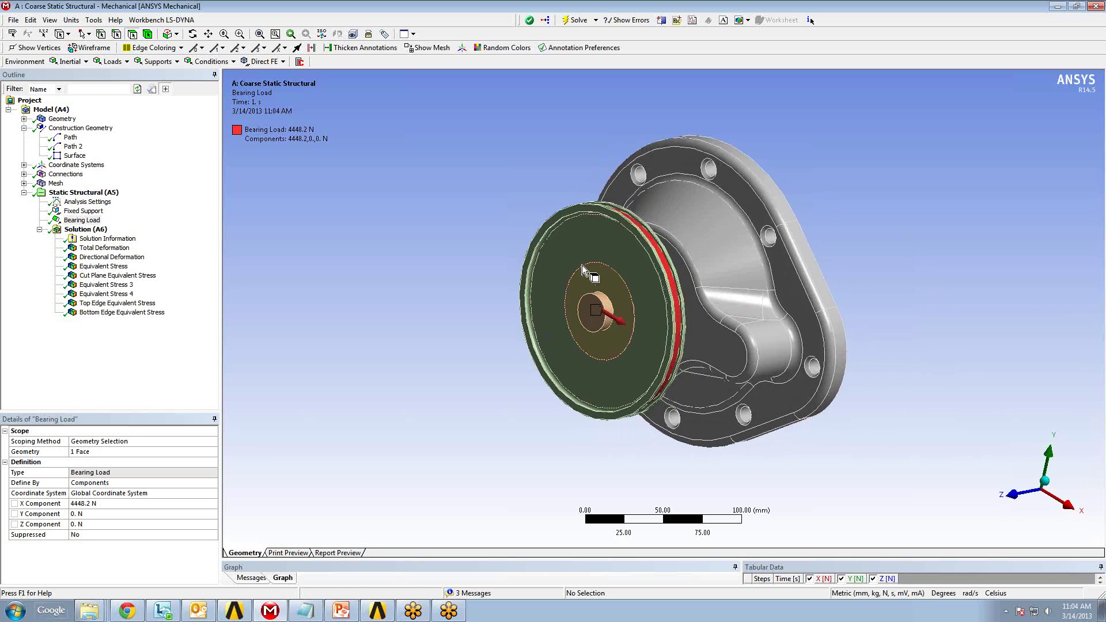
pyautogui.moveTo(779, 322); pyautogui.dragTo(622, 324, button='middle')
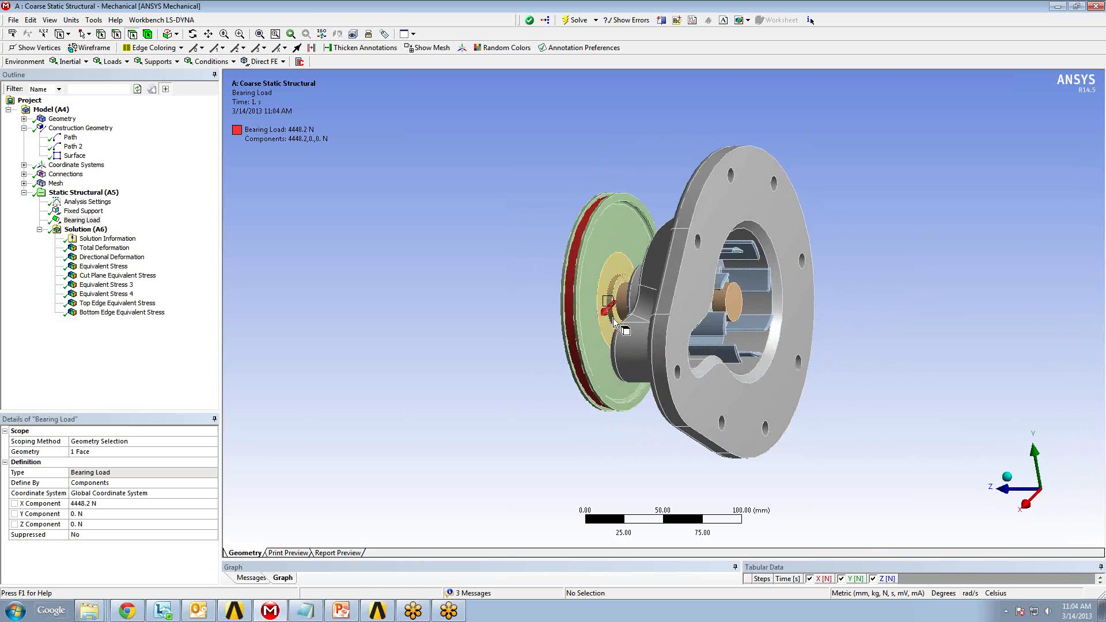
pyautogui.scroll(4, 615, 318)
pyautogui.scroll(6, 615, 318)
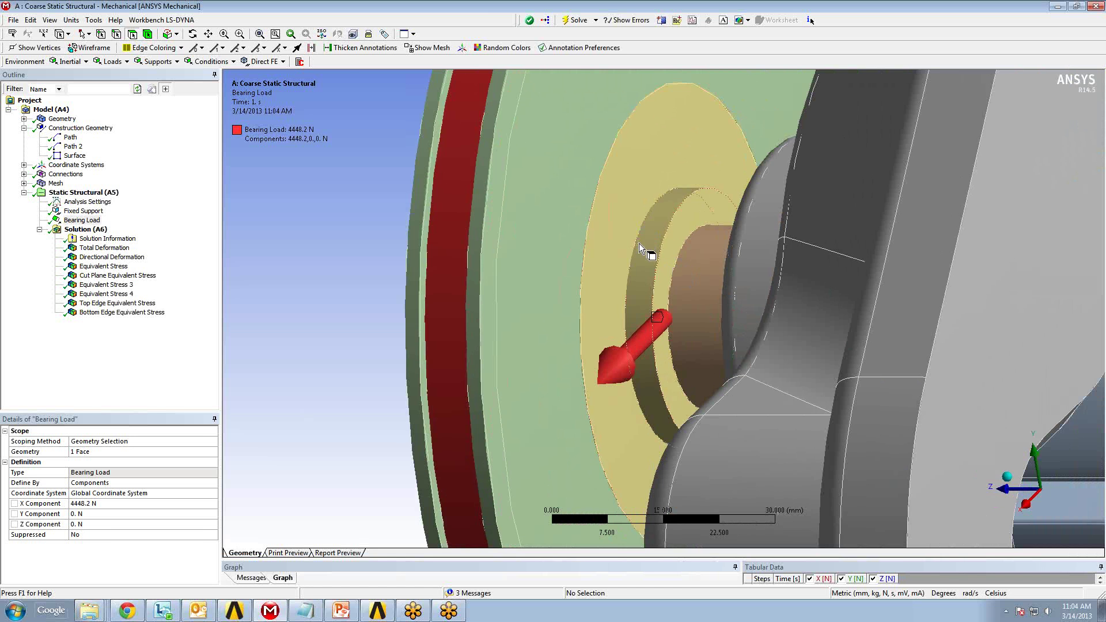
pyautogui.moveTo(632, 297)
pyautogui.mouseDown(button='middle')
pyautogui.moveTo(667, 313)
pyautogui.moveTo(619, 293)
pyautogui.mouseUp(button='middle')
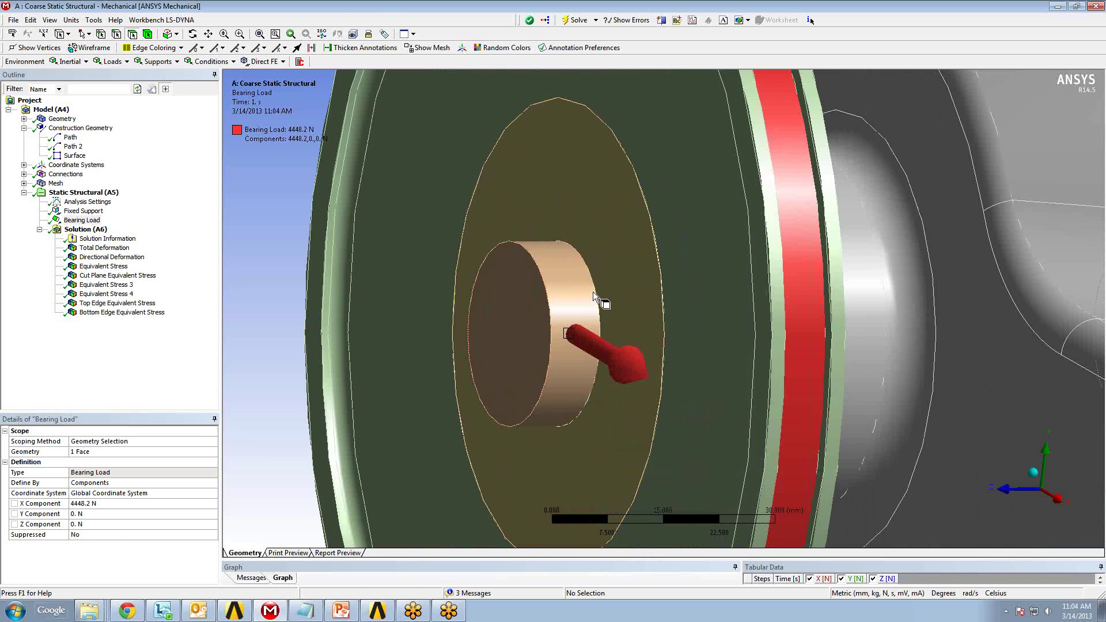
pyautogui.moveTo(832, 316); pyautogui.dragTo(702, 327, button='middle')
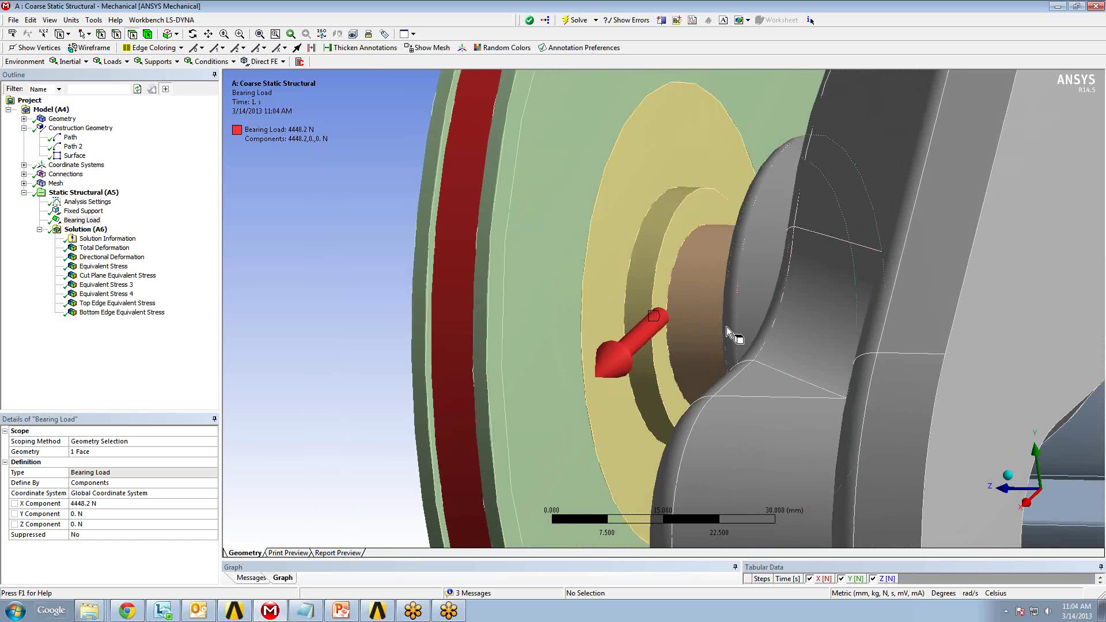
pyautogui.moveTo(713, 318); pyautogui.dragTo(654, 487, button='middle')
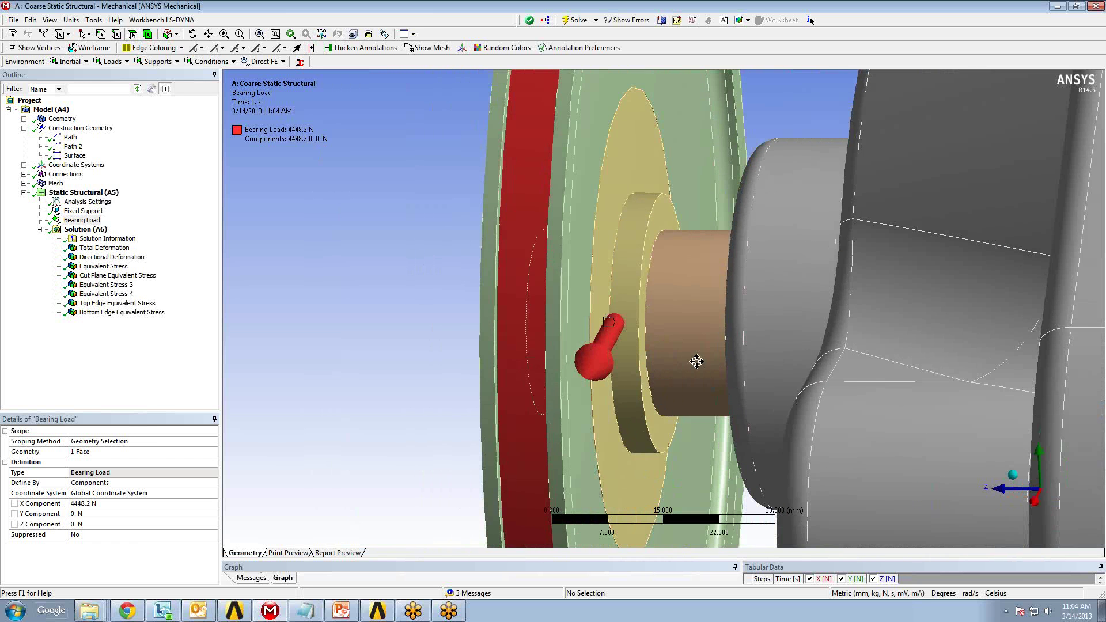
pyautogui.scroll(-5, 667, 361)
pyautogui.keyDown('ctrl'); pyautogui.moveTo(696, 362); pyautogui.dragTo(919, 360, button='middle'); pyautogui.keyUp('ctrl')
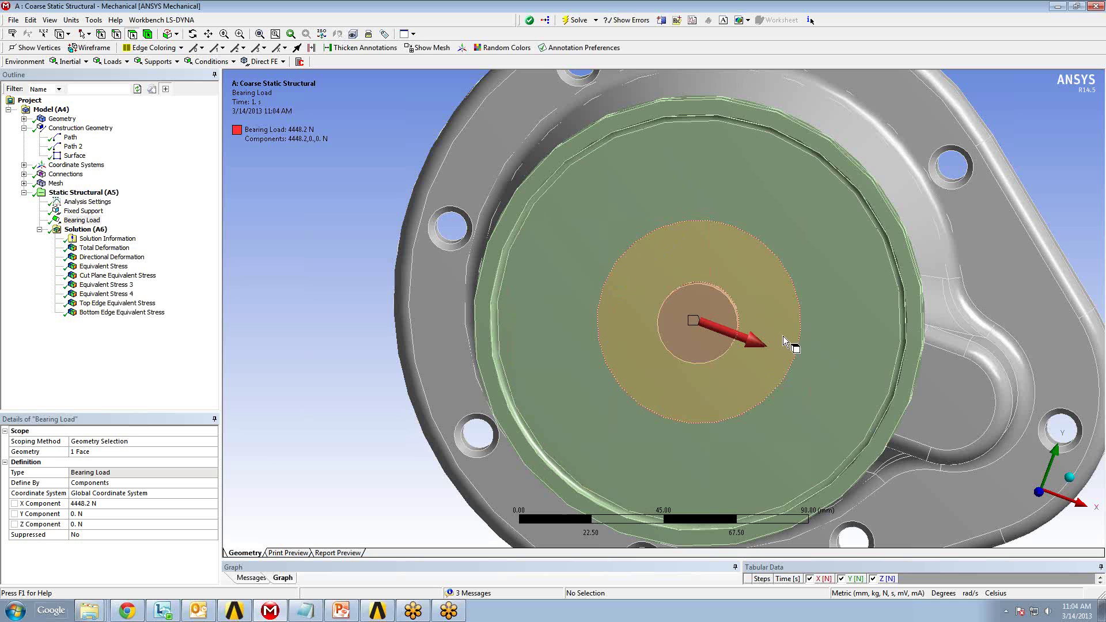
pyautogui.moveTo(780, 338)
pyautogui.mouseDown(button='middle')
pyautogui.moveTo(800, 289)
pyautogui.moveTo(616, 291)
pyautogui.moveTo(630, 280)
pyautogui.moveTo(642, 303)
pyautogui.mouseUp(button='middle')
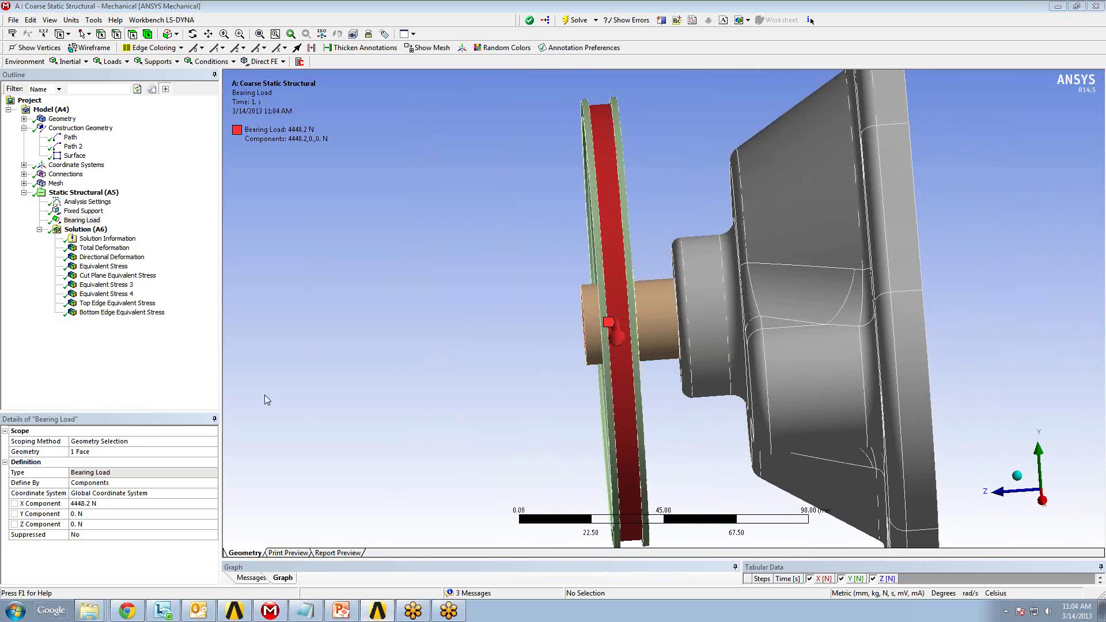
# Step: Switch to Workbench, add a second Static Structural system and share the coarse system's Engineering Data with it
pyautogui.click(234, 610)
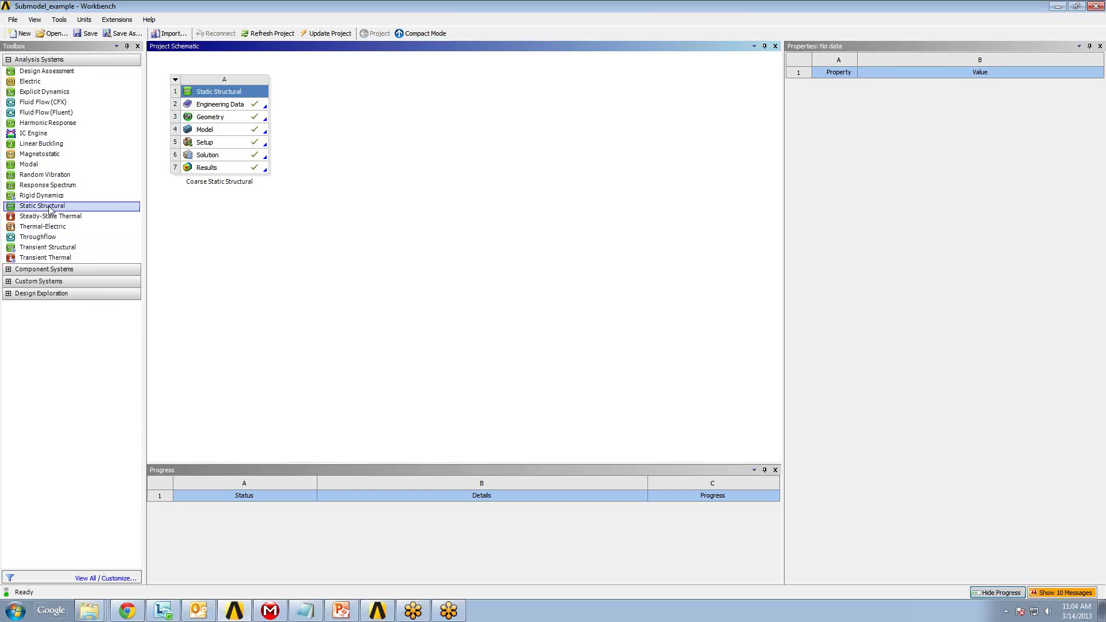
pyautogui.moveTo(41, 206); pyautogui.dragTo(329, 108)
pyautogui.moveTo(235, 107); pyautogui.dragTo(357, 105)
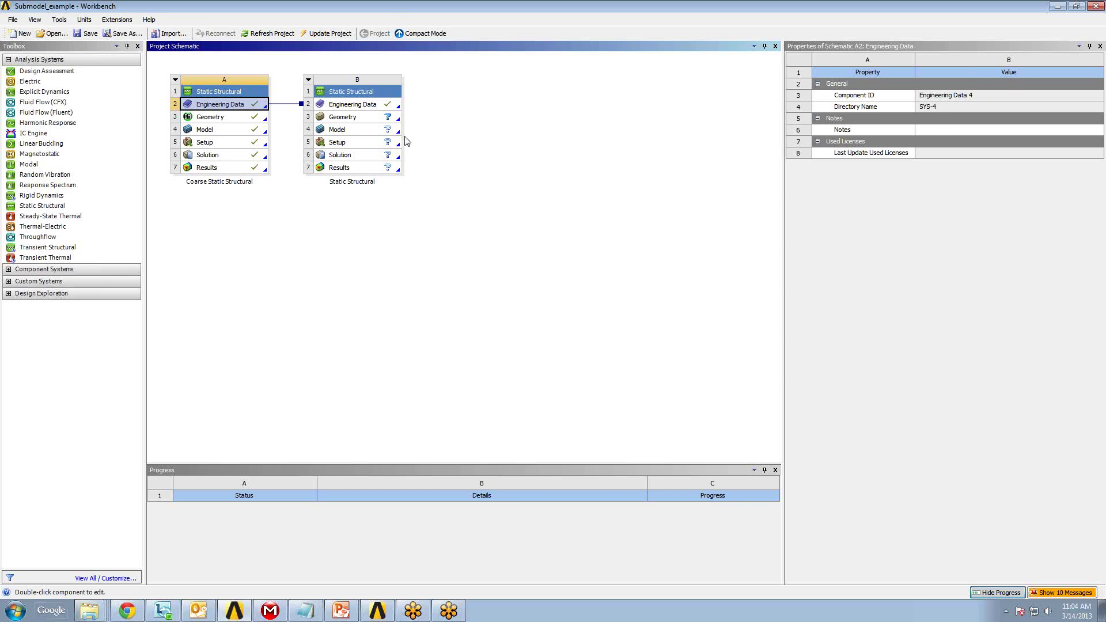
# Step: Import Submodel Geom.agdb as the geometry of the new Static Structural system
pyautogui.click(385, 120)
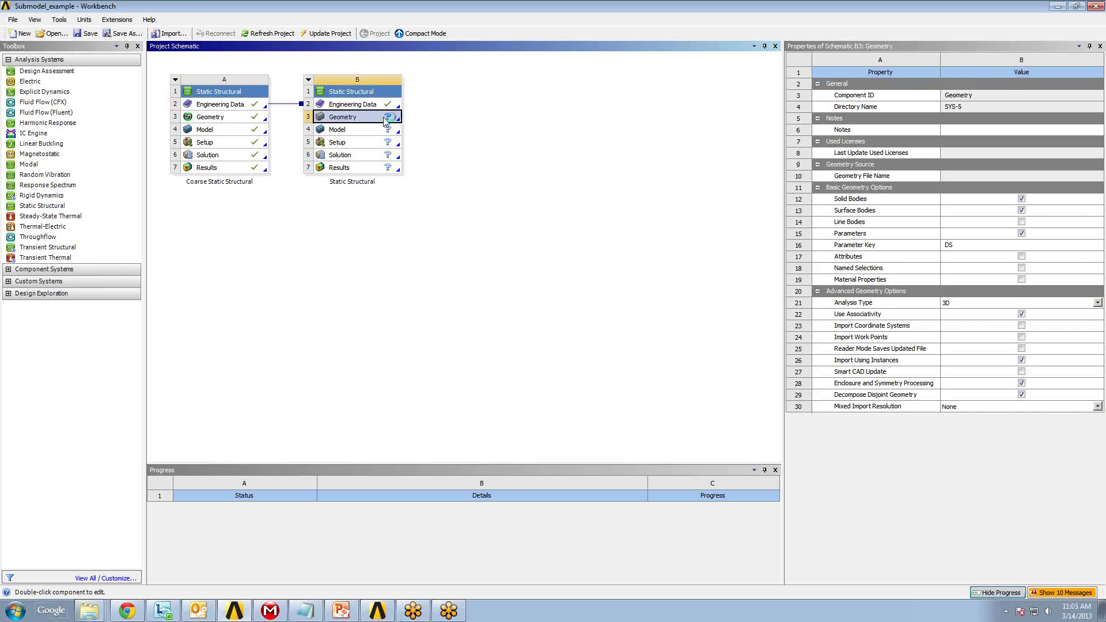
pyautogui.rightClick(385, 120)
pyautogui.moveTo(507, 150)
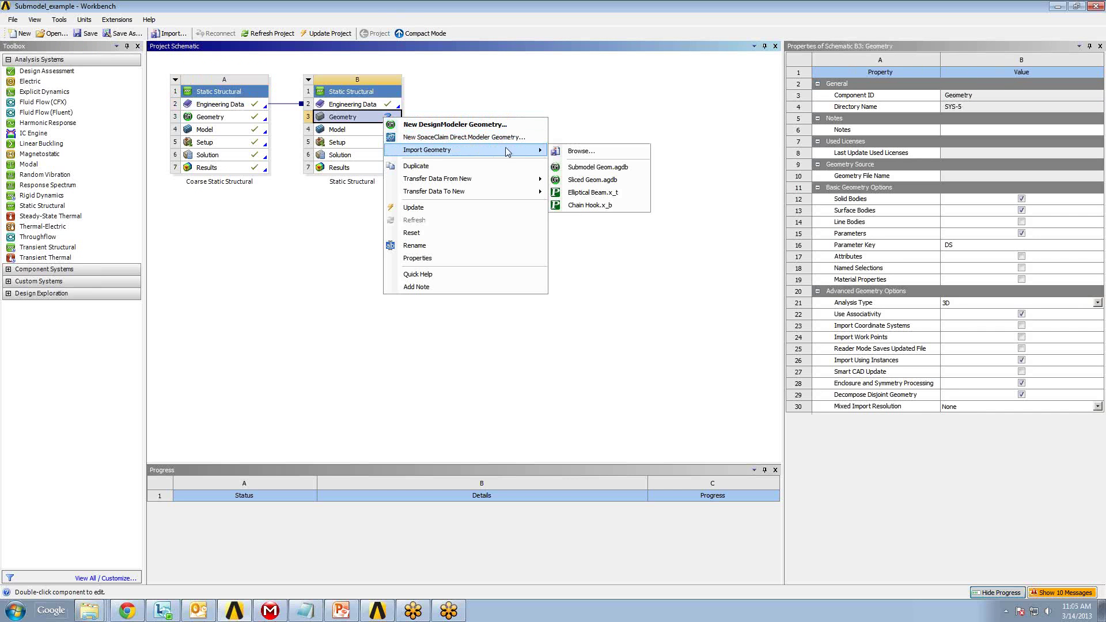
pyautogui.click(598, 168)
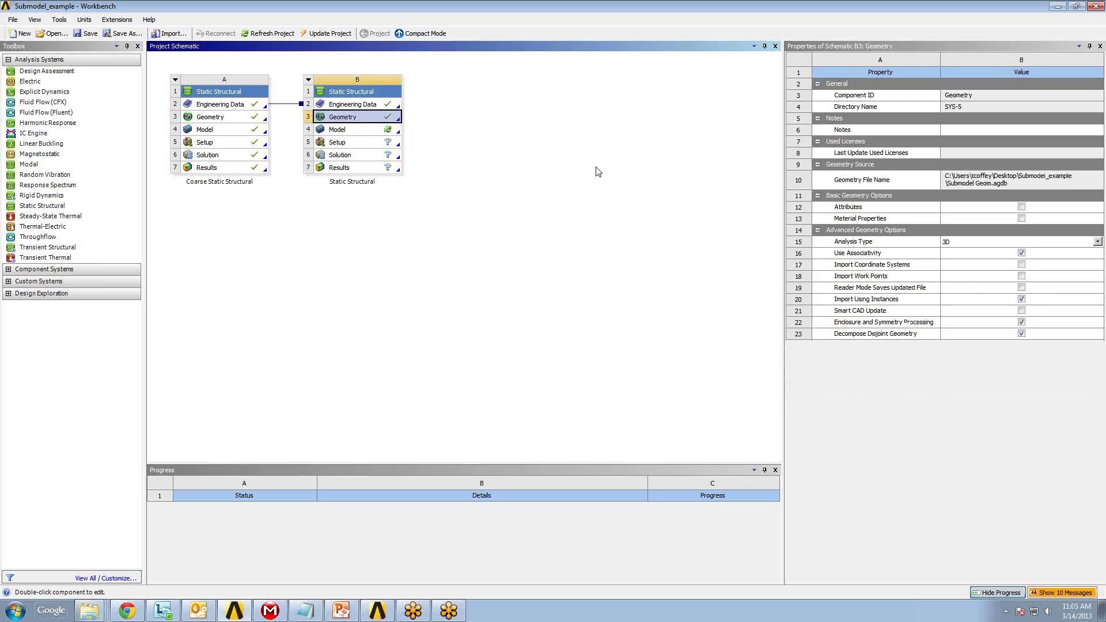
# Step: Open the new system's model in Mechanical and inspect the submodel geometry from both sides
pyautogui.doubleClick(365, 130)
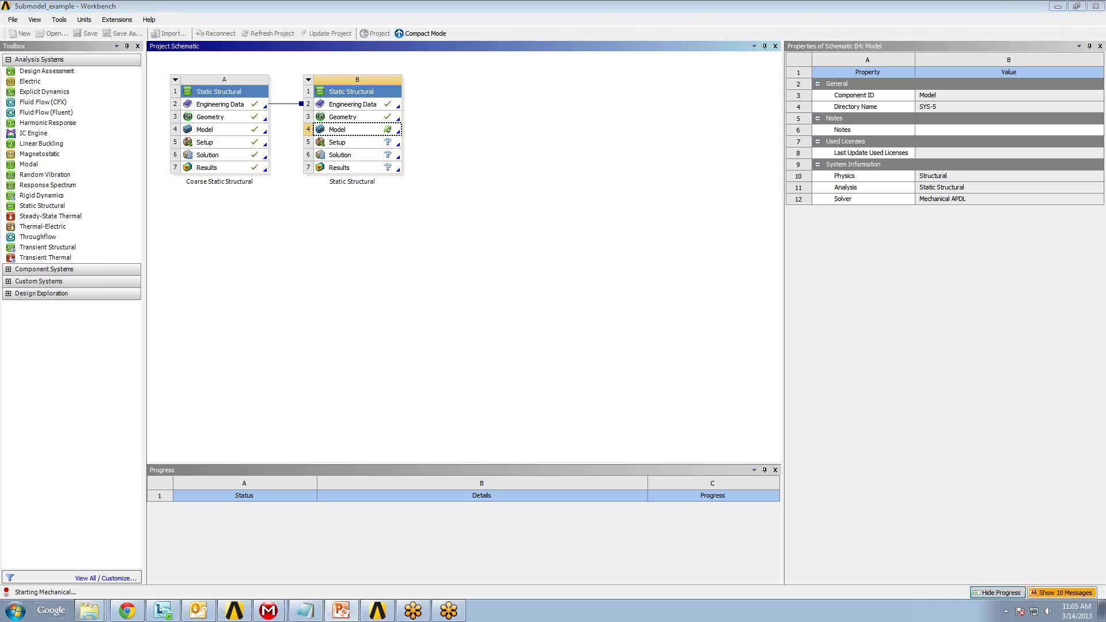
pyautogui.click(271, 610)
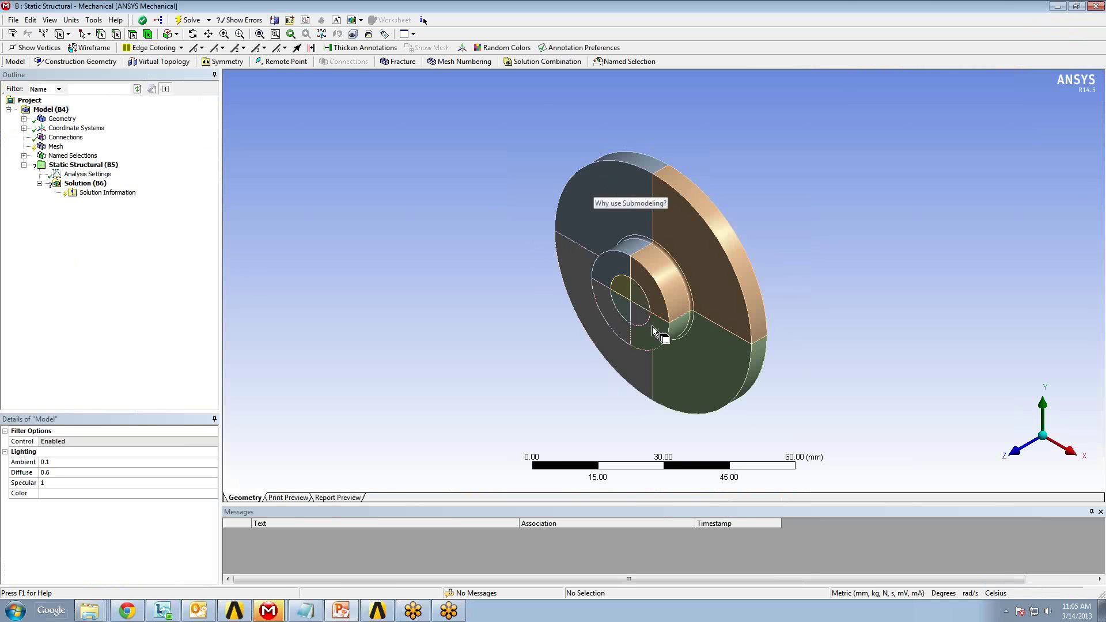
pyautogui.moveTo(813, 320); pyautogui.dragTo(865, 279, button='middle')
pyautogui.moveTo(869, 329); pyautogui.dragTo(532, 333, button='middle')
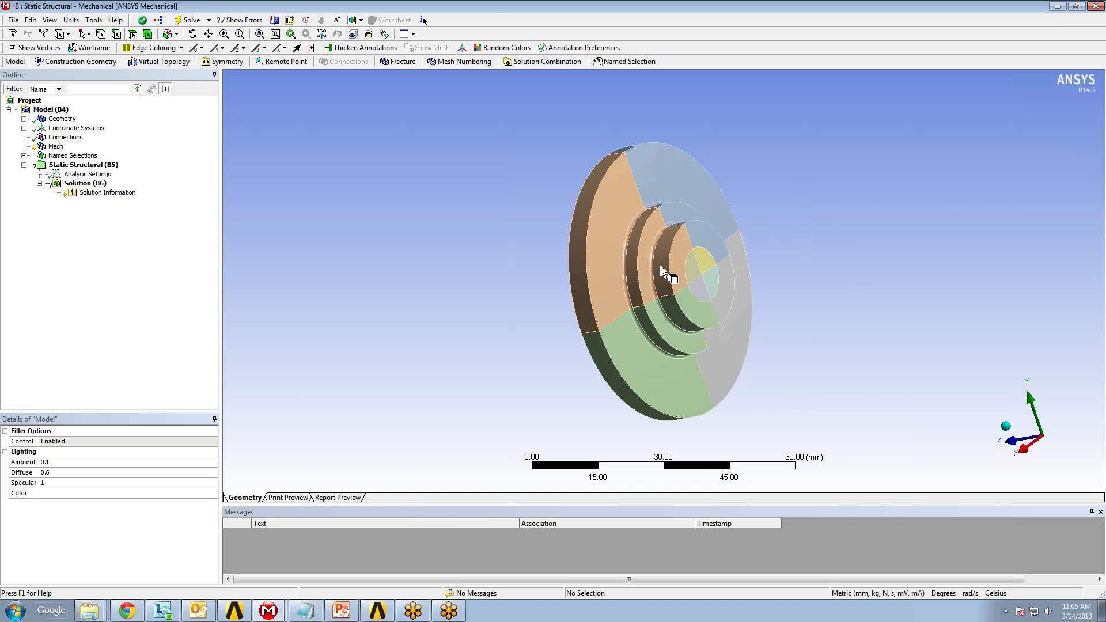
pyautogui.moveTo(499, 308); pyautogui.dragTo(718, 225, button='middle')
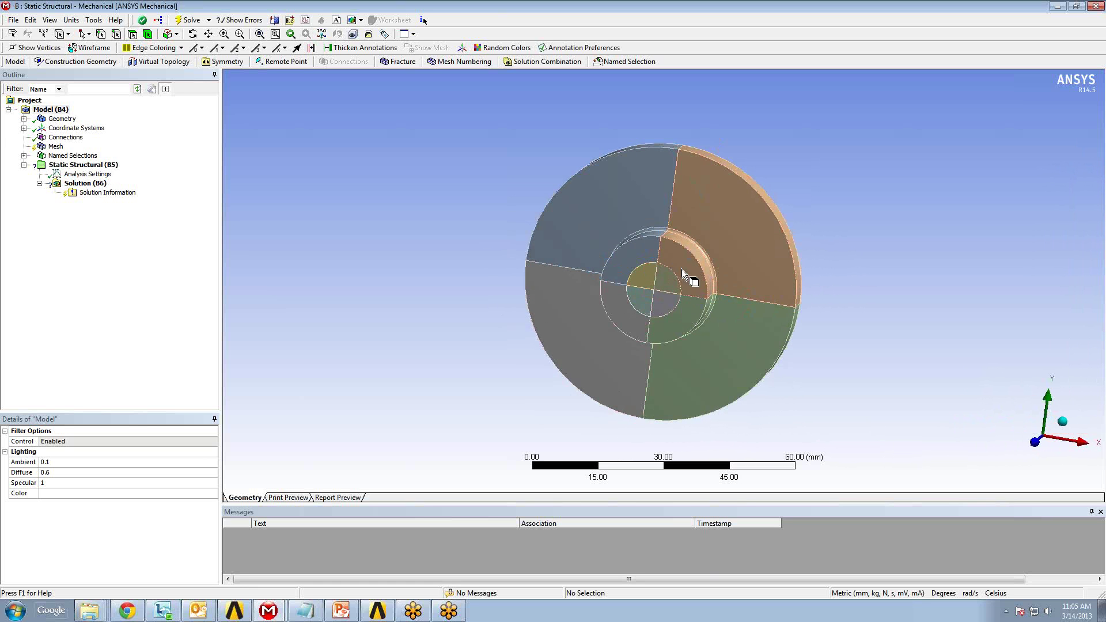
pyautogui.moveTo(724, 340); pyautogui.dragTo(576, 323, button='middle')
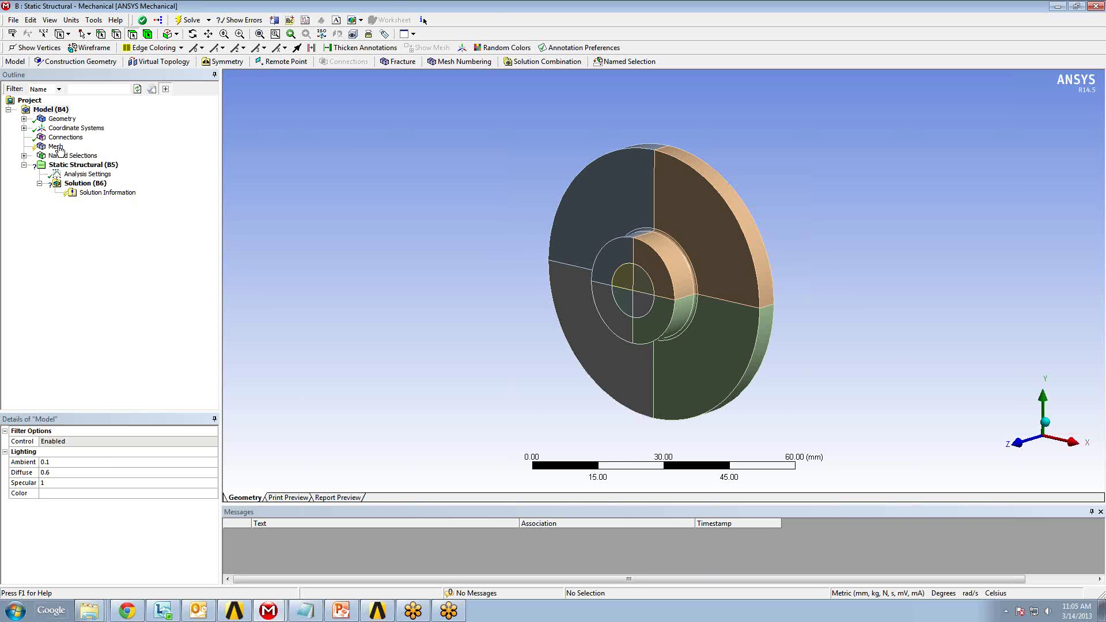
# Step: Add a mesh sizing scoped to all bodies of the submodel with an element size of 1.5 mm
pyautogui.rightClick(57, 146)
pyautogui.moveTo(126, 151)
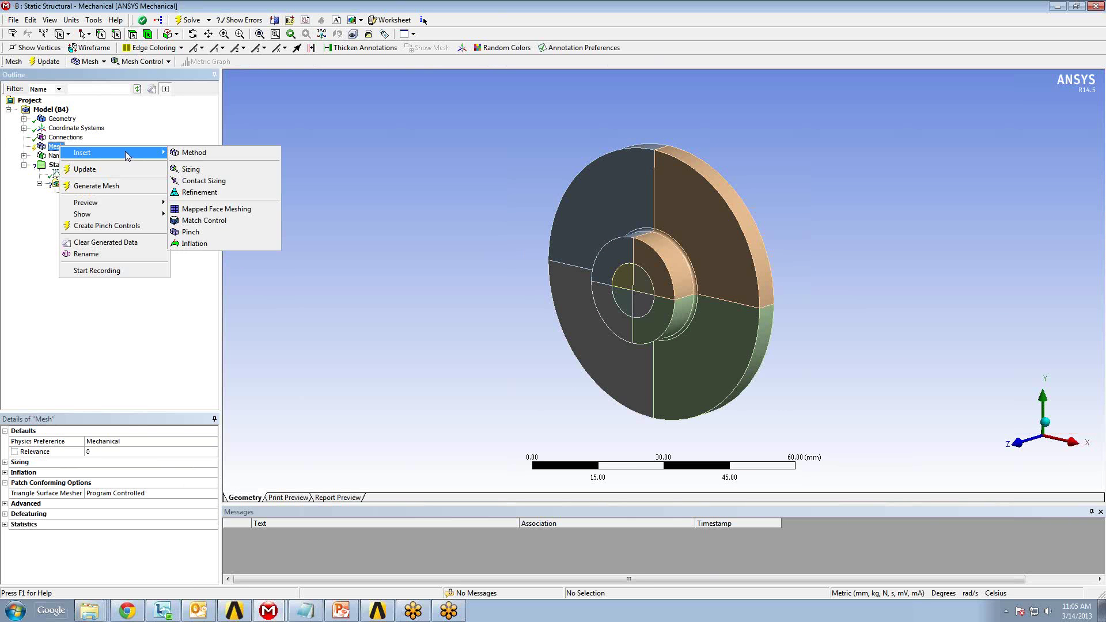
pyautogui.click(208, 170)
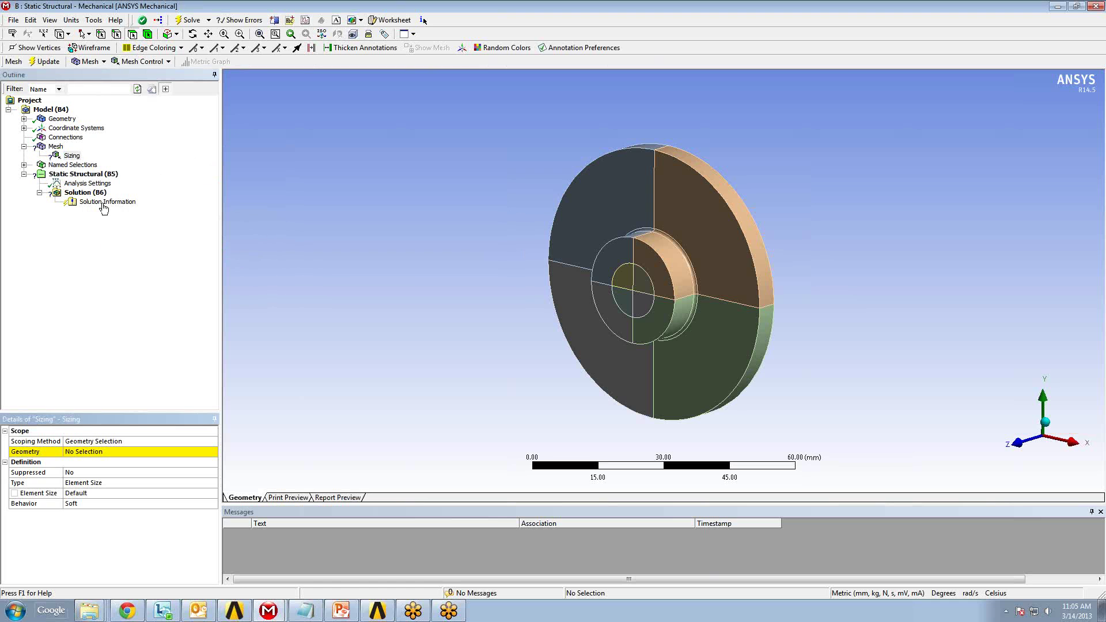
pyautogui.rightClick(419, 283)
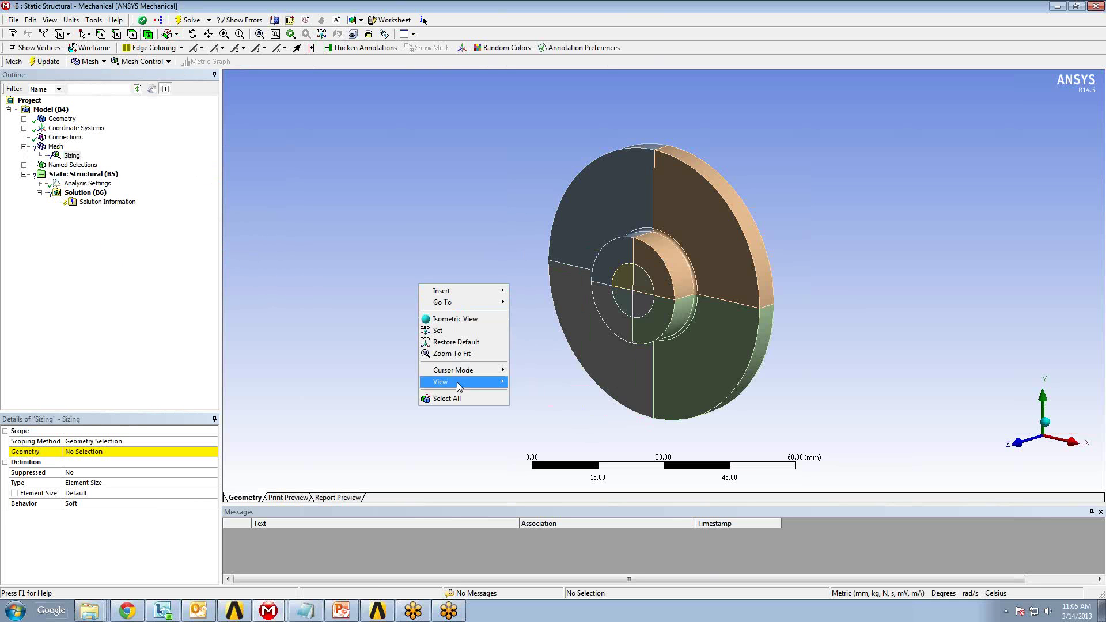
pyautogui.click(458, 384)
pyautogui.click(105, 455)
pyautogui.click(108, 452)
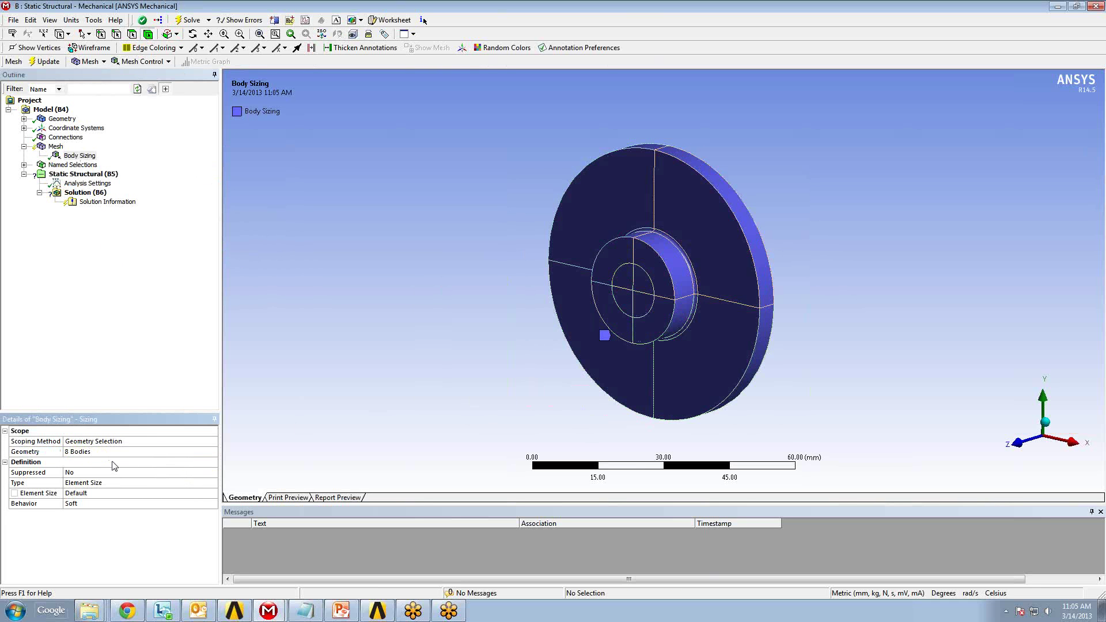
pyautogui.click(101, 493)
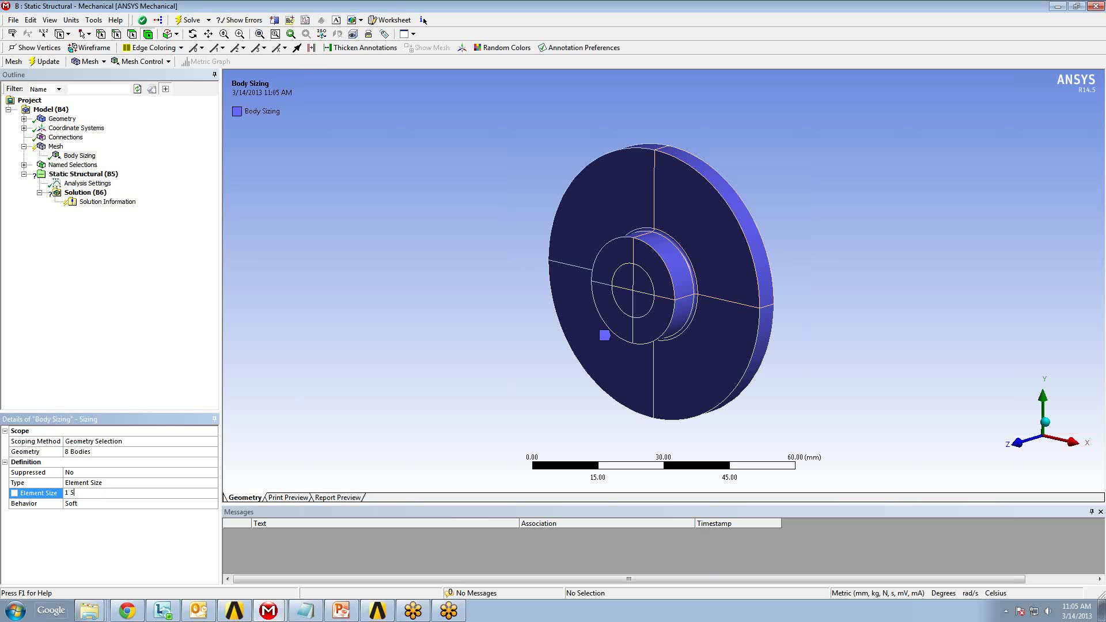
pyautogui.press('Return')
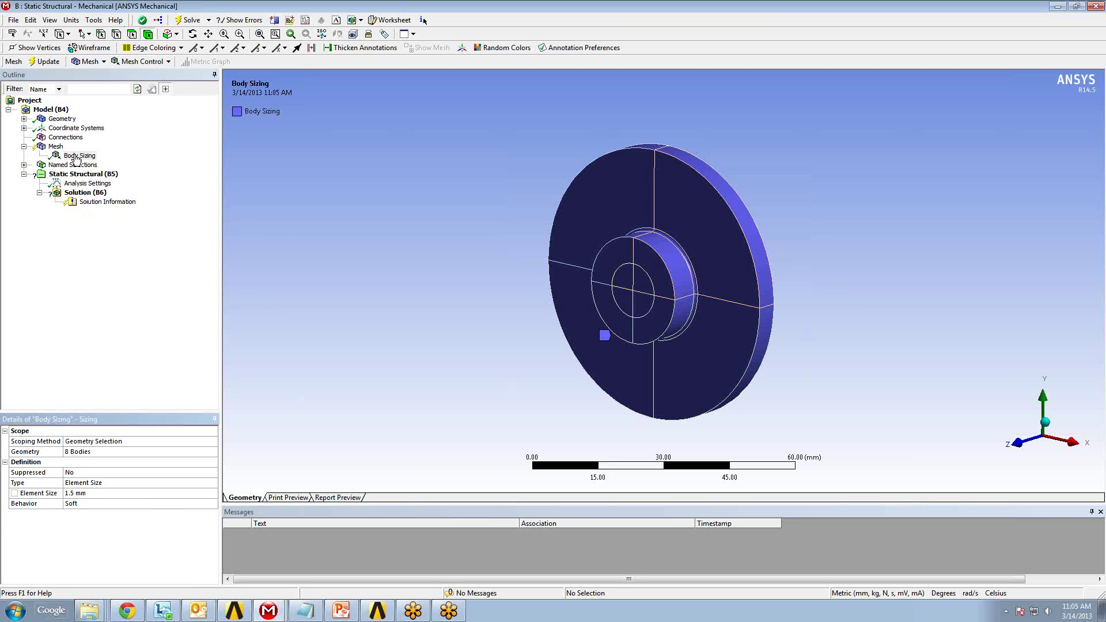
# Step: Add a mesh sizing scoped to the named selection FilletFaces with an element size of 0.25 mm
pyautogui.click(57, 147)
pyautogui.rightClick(60, 145)
pyautogui.moveTo(156, 151)
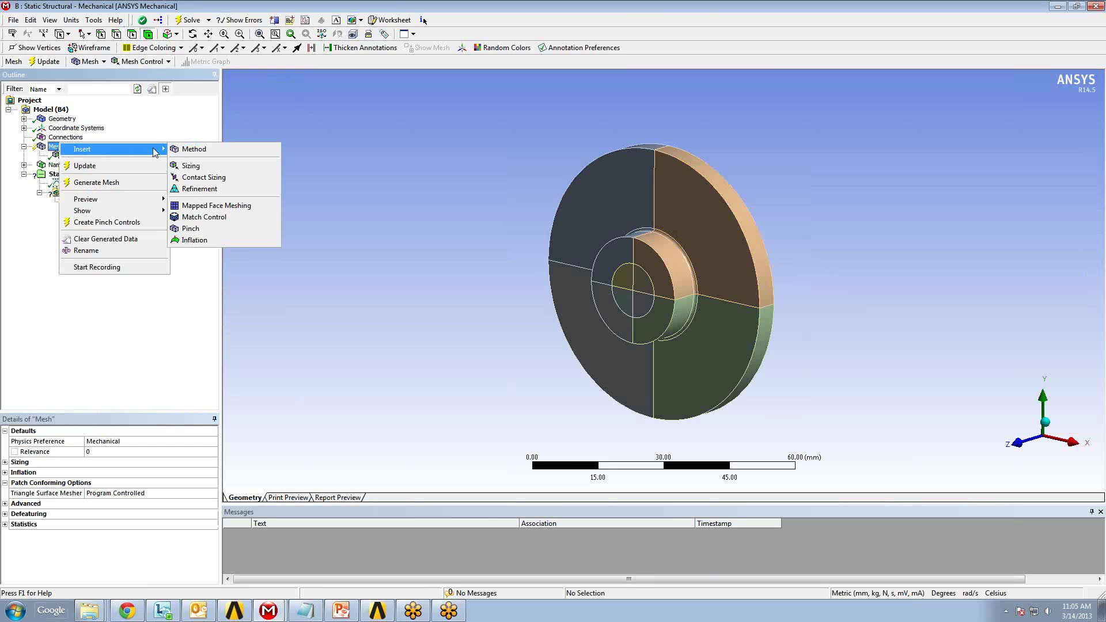
pyautogui.click(190, 165)
pyautogui.click(194, 441)
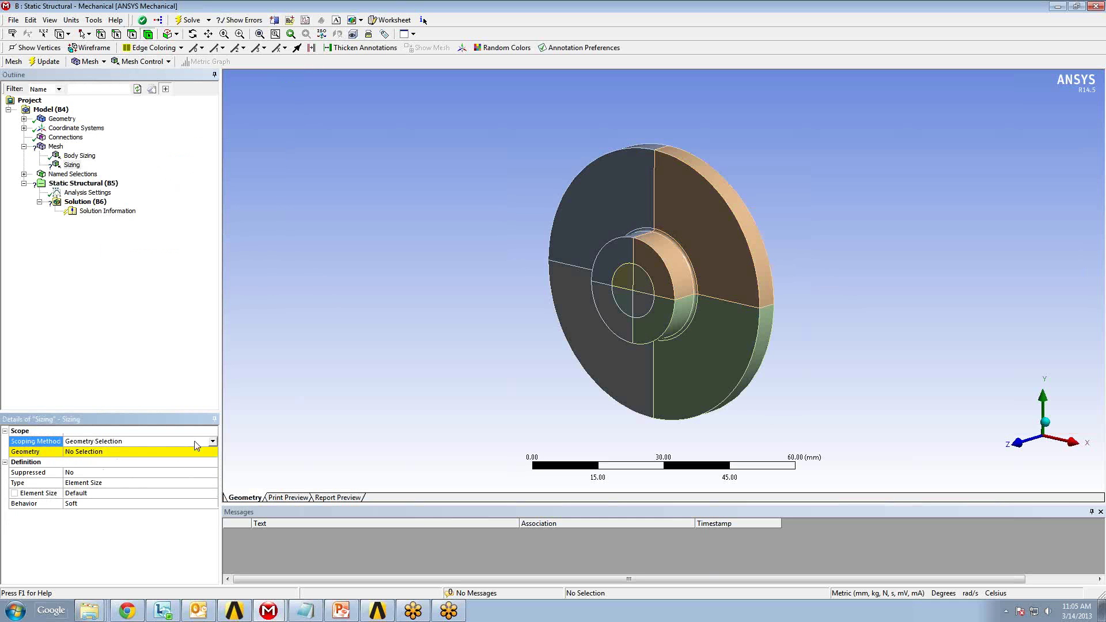
pyautogui.click(213, 441)
pyautogui.click(101, 460)
pyautogui.click(114, 453)
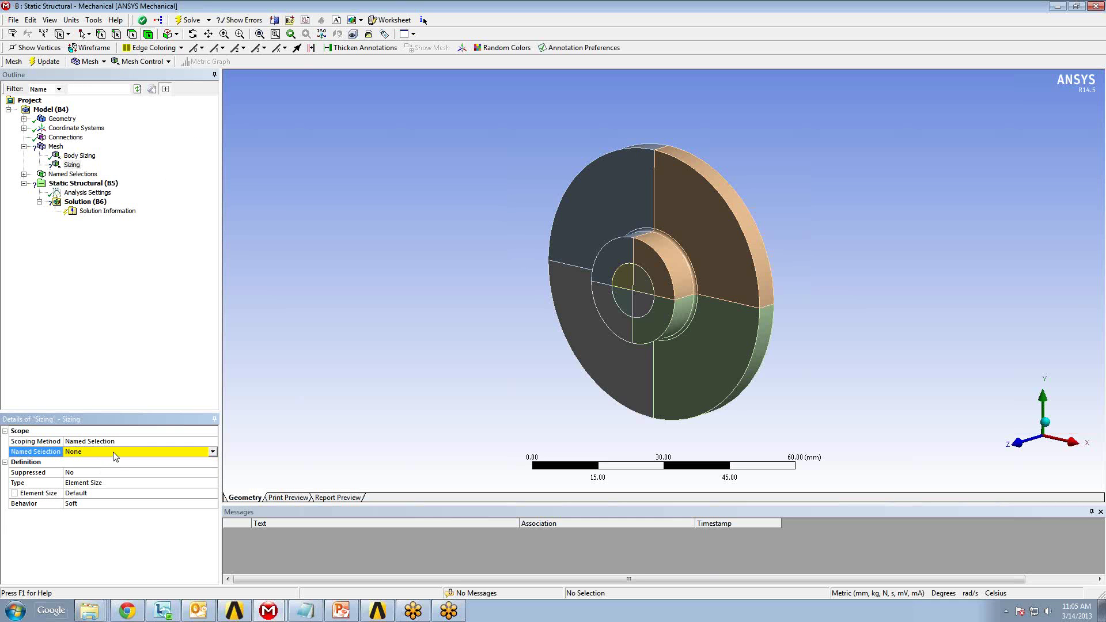
pyautogui.click(212, 453)
pyautogui.click(94, 462)
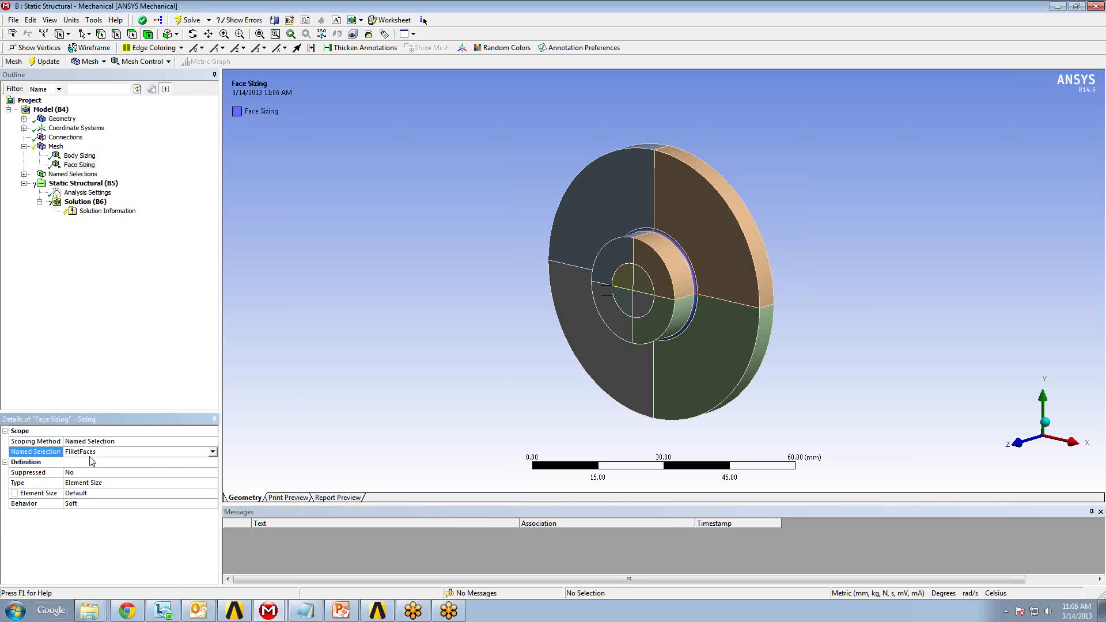
pyautogui.click(88, 493)
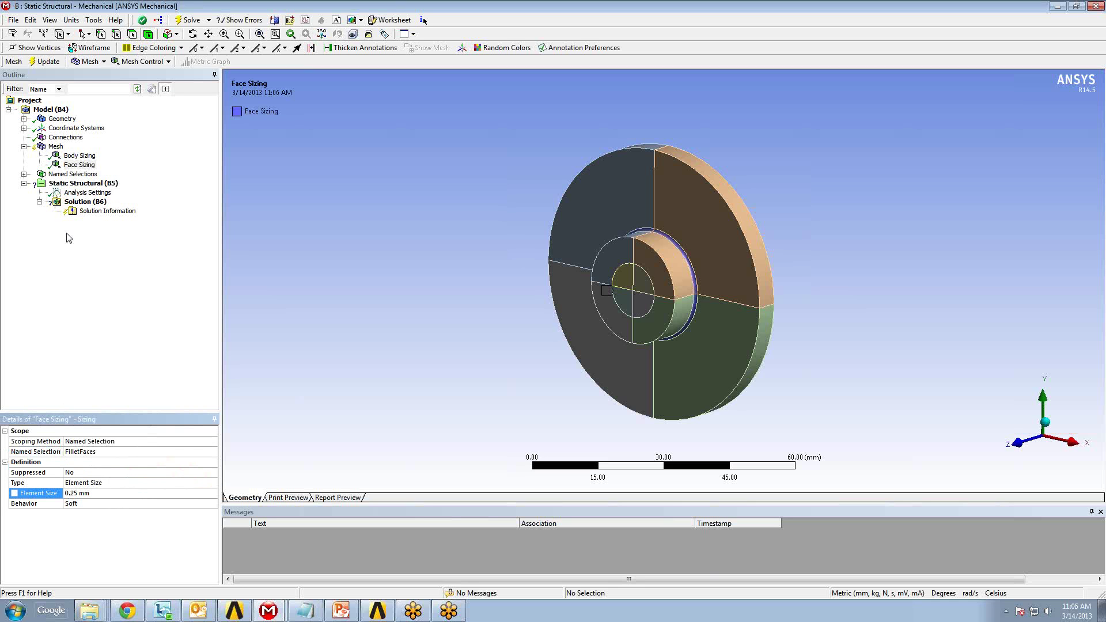
# Step: Add a mesh sizing on the full circular edge loop around the central core on the hub's front face
pyautogui.click(117, 35)
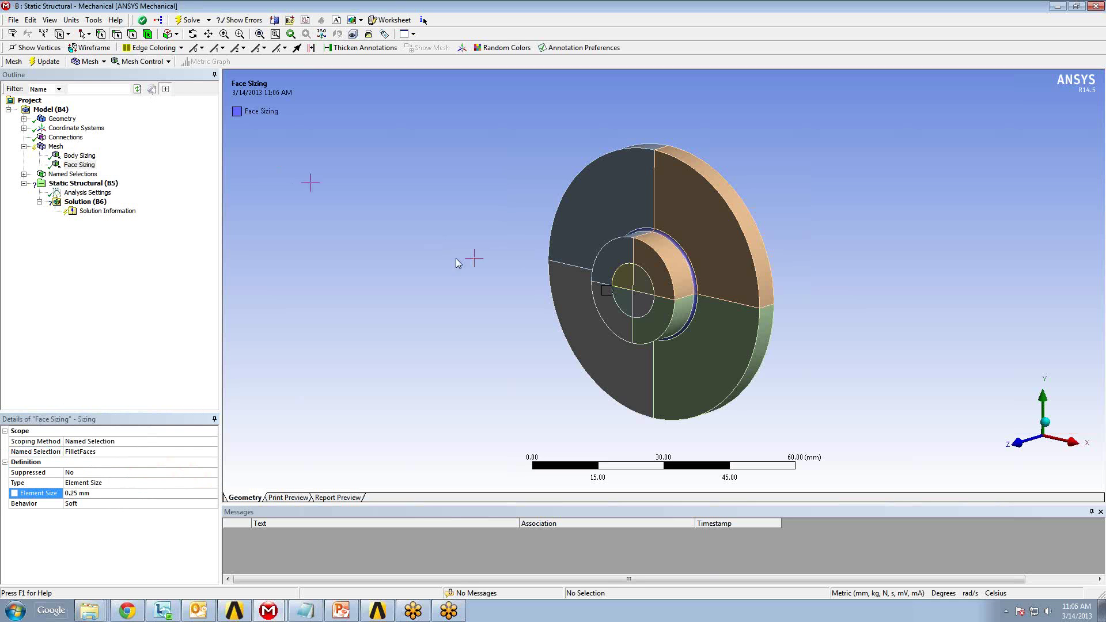
pyautogui.click(628, 264)
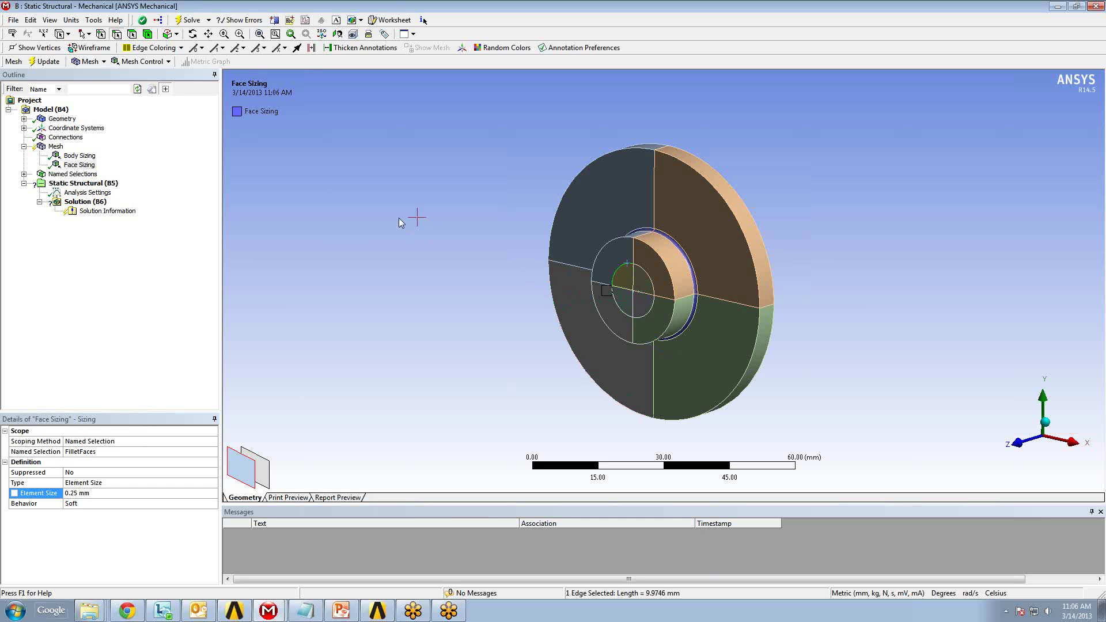
pyautogui.click(174, 36)
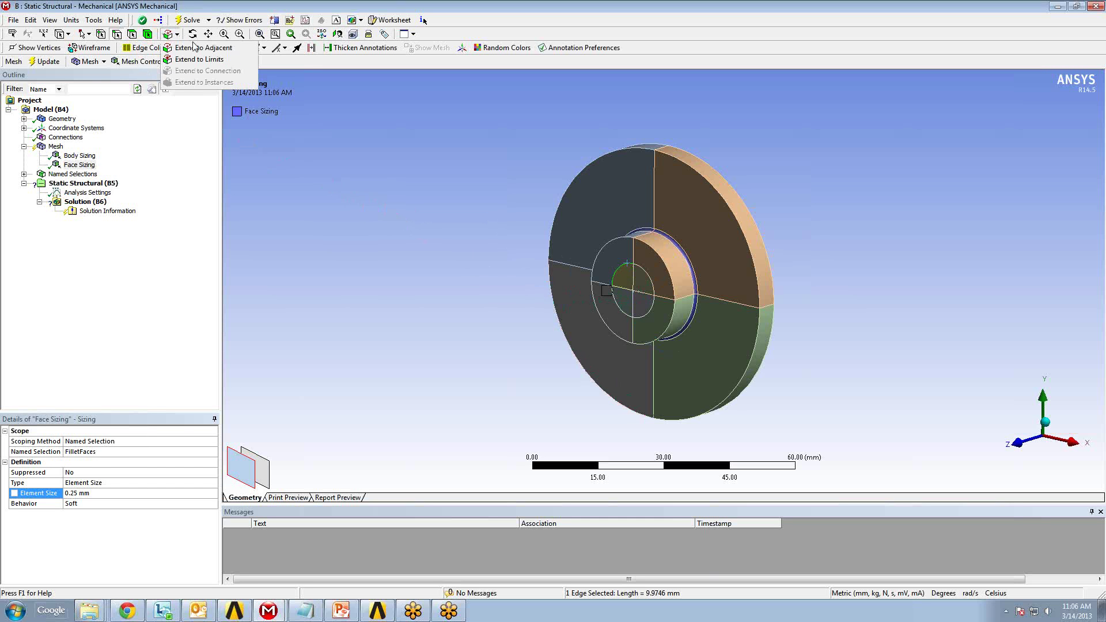
pyautogui.click(220, 59)
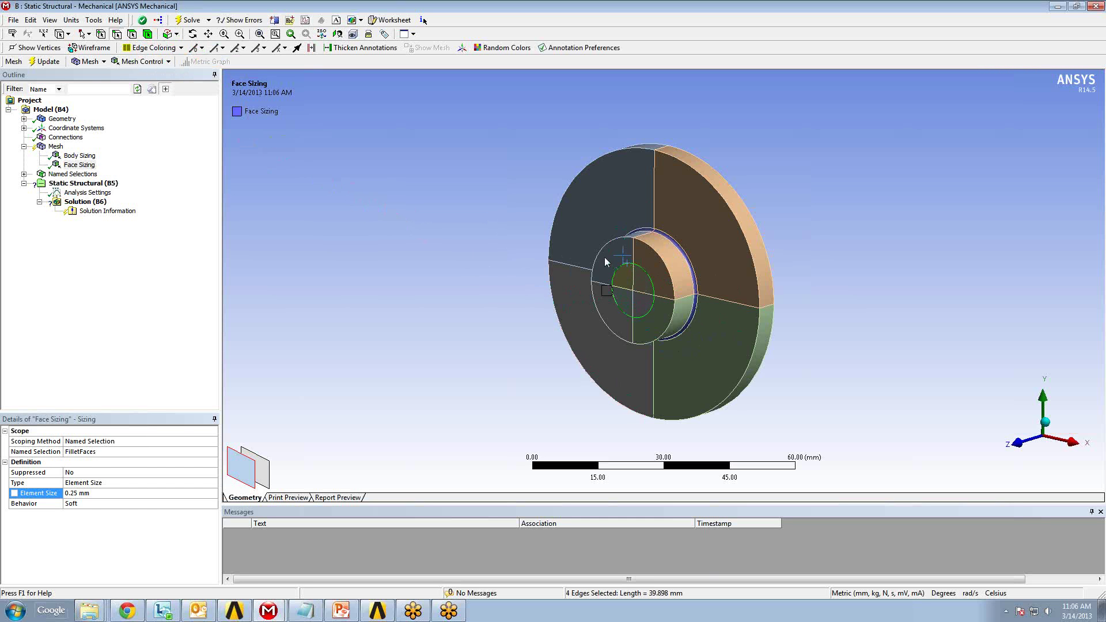
pyautogui.rightClick(399, 306)
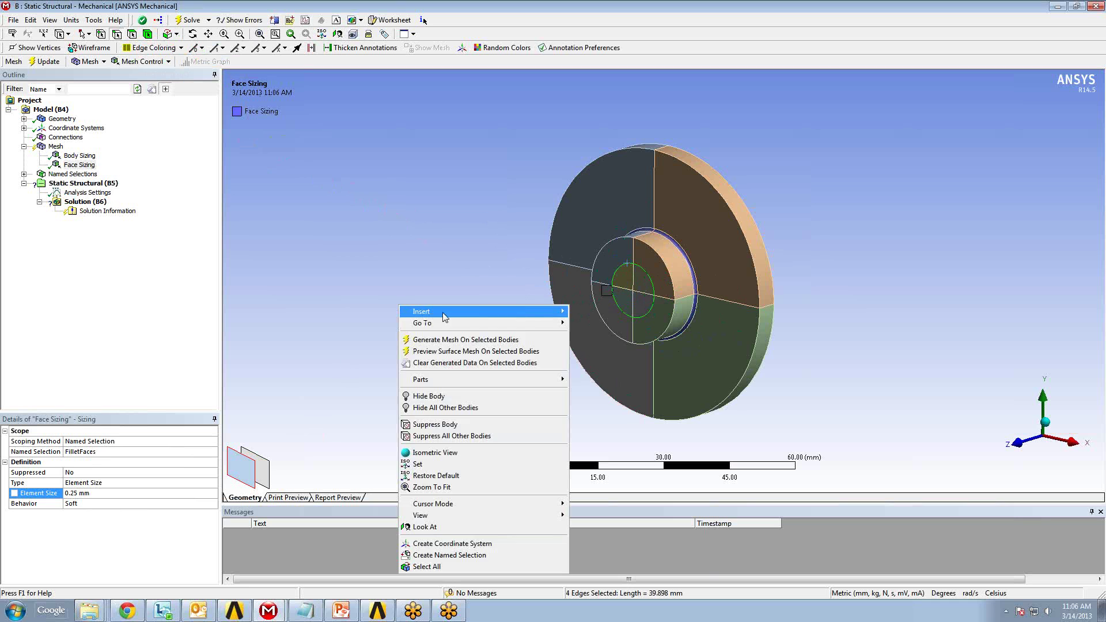
pyautogui.moveTo(445, 314)
pyautogui.click(579, 309)
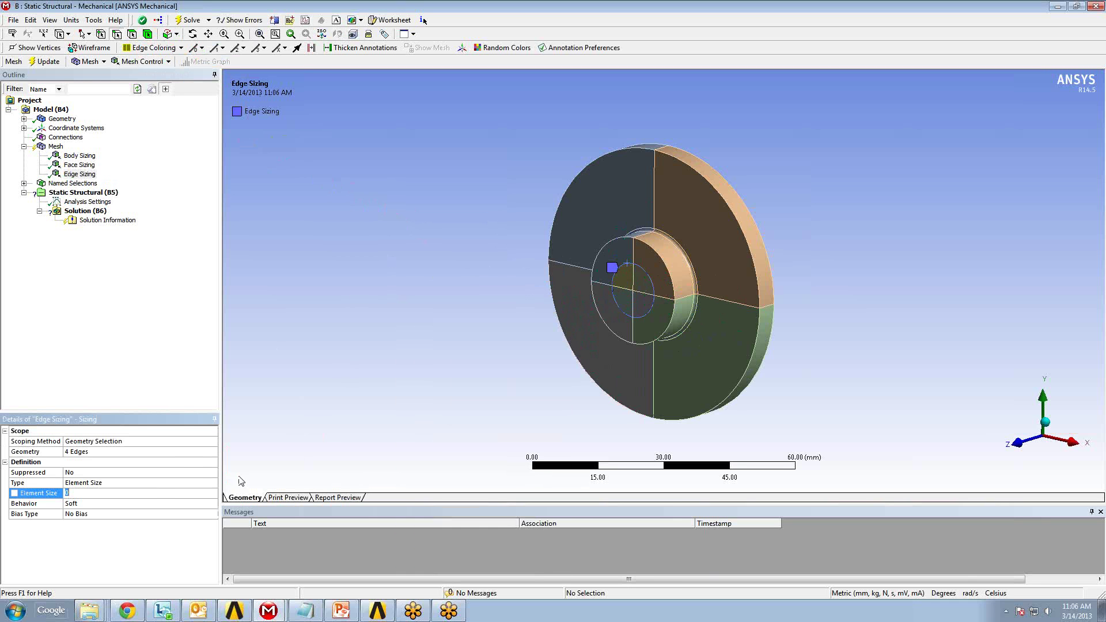
# Step: Set the edge sizing type to Number of Divisions with 15 divisions
pyautogui.click(183, 484)
pyautogui.click(212, 484)
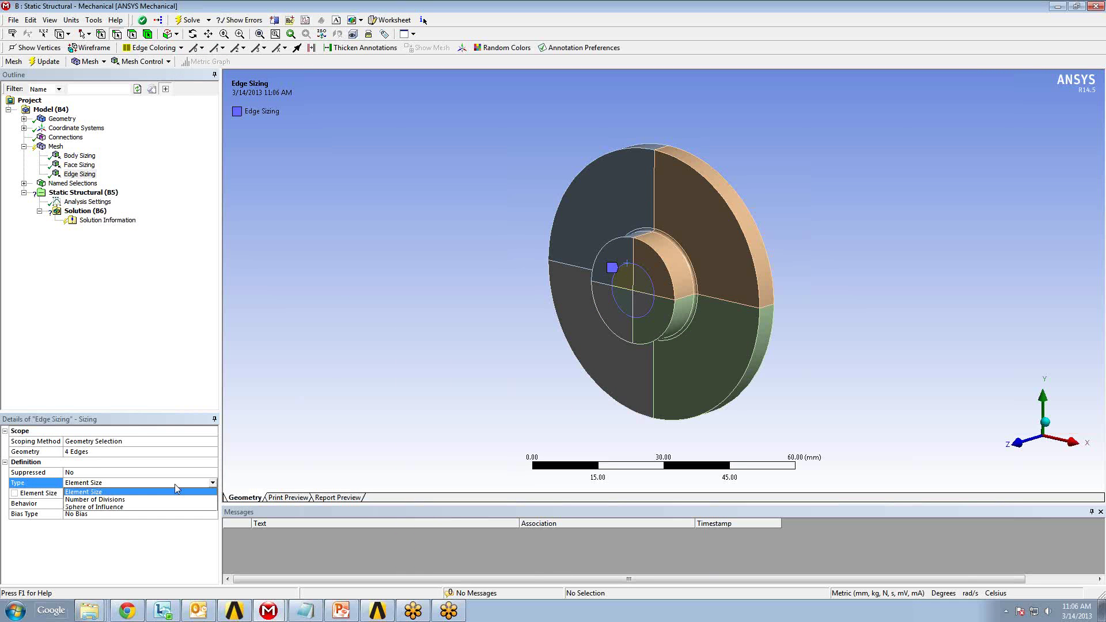
pyautogui.click(104, 499)
pyautogui.click(106, 492)
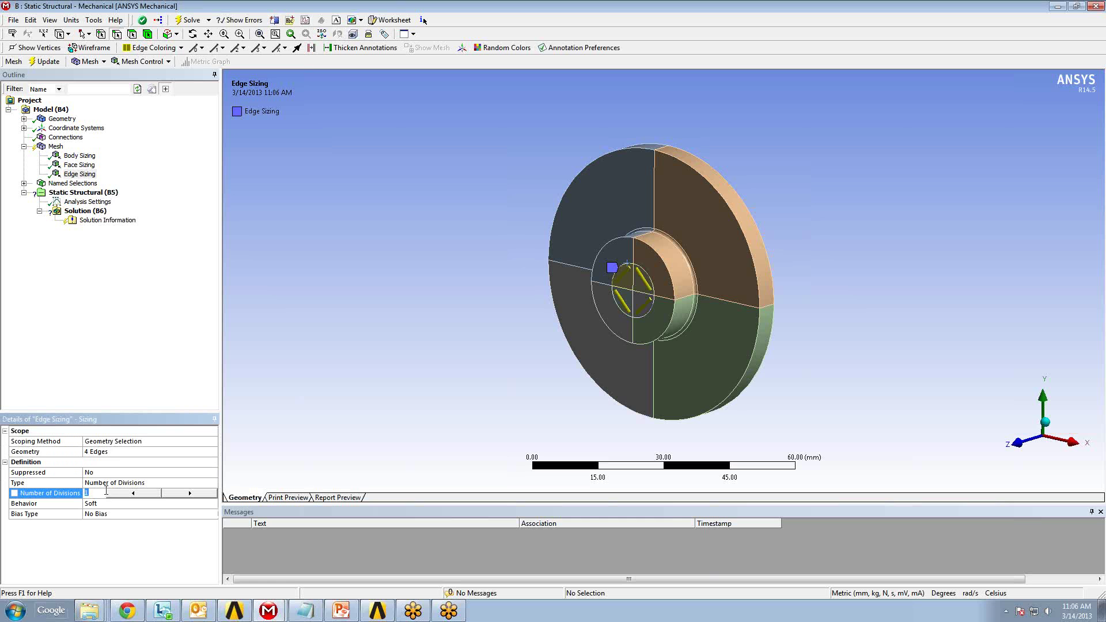
pyautogui.press('BackSpace')
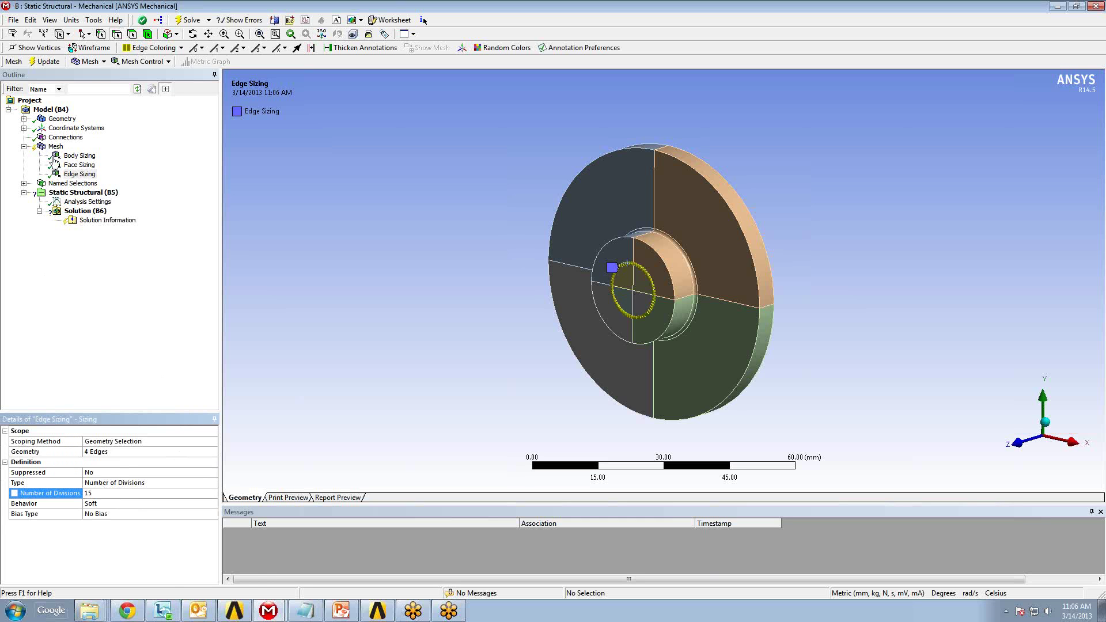
# Step: Assign a MultiZone mesh method to the four central core bodies and generate the submodel mesh
pyautogui.rightClick(55, 147)
pyautogui.moveTo(132, 157)
pyautogui.click(183, 155)
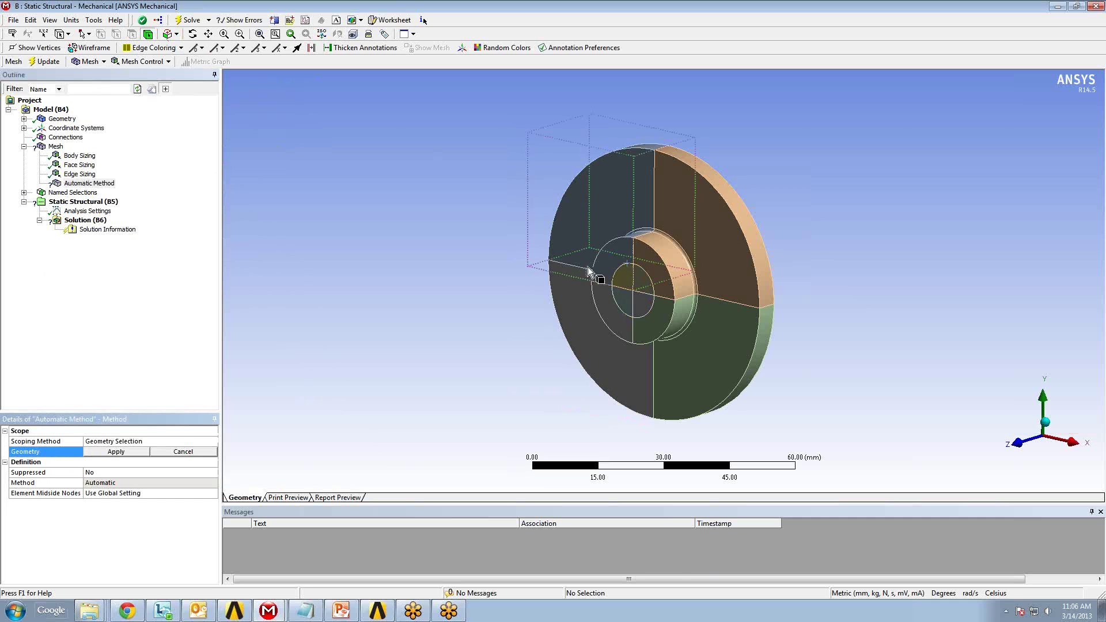
pyautogui.moveTo(624, 277); pyautogui.dragTo(644, 287)
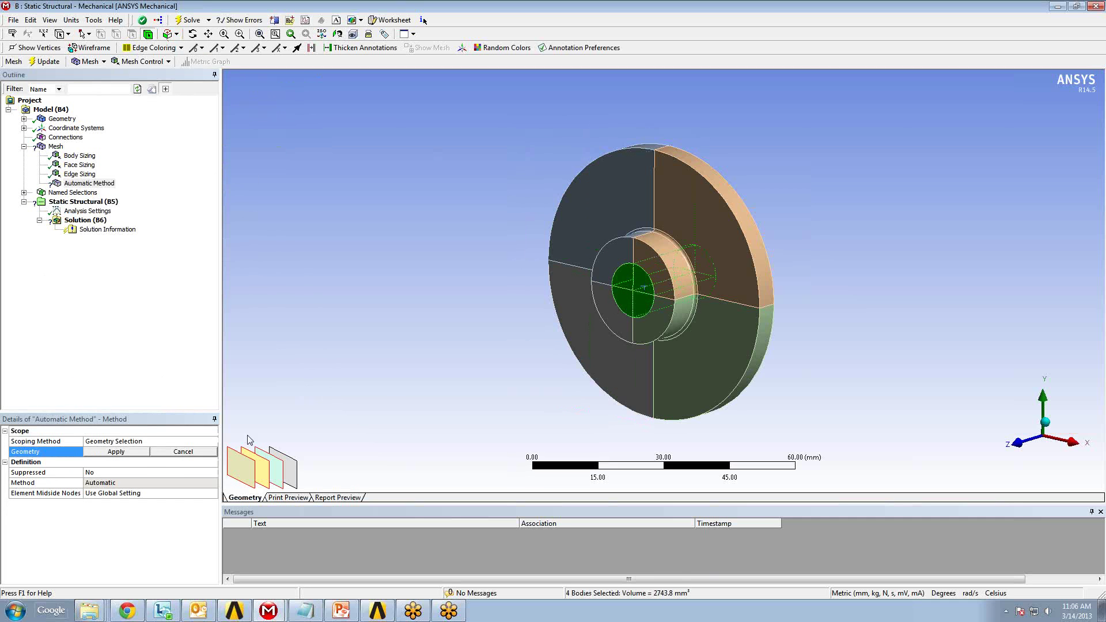
pyautogui.click(117, 452)
pyautogui.click(182, 483)
pyautogui.click(213, 483)
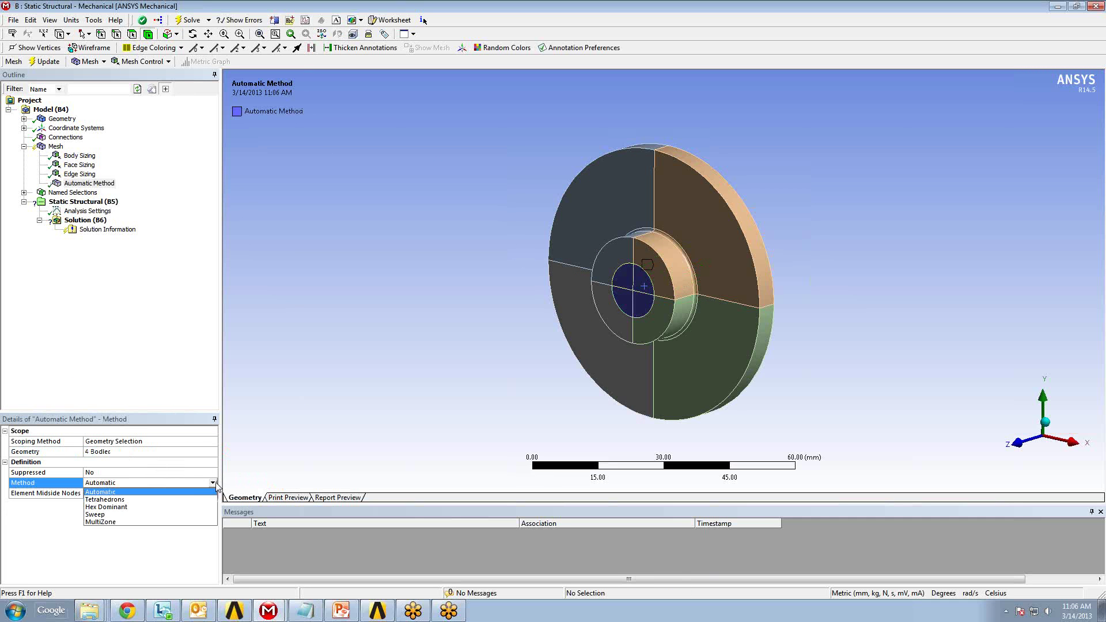
pyautogui.click(122, 523)
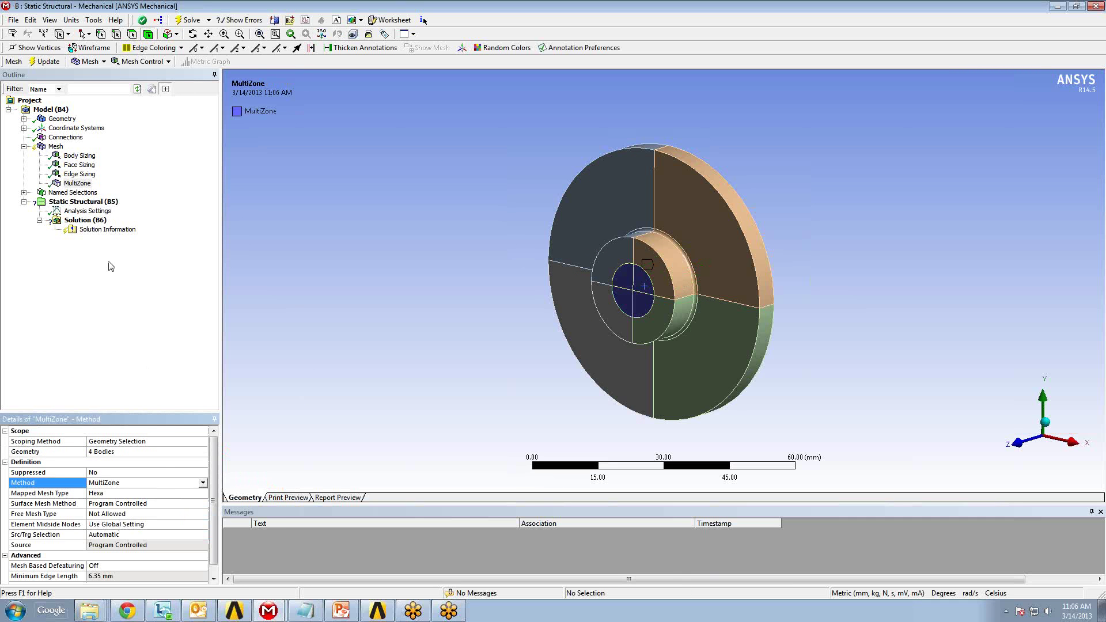
pyautogui.rightClick(56, 146)
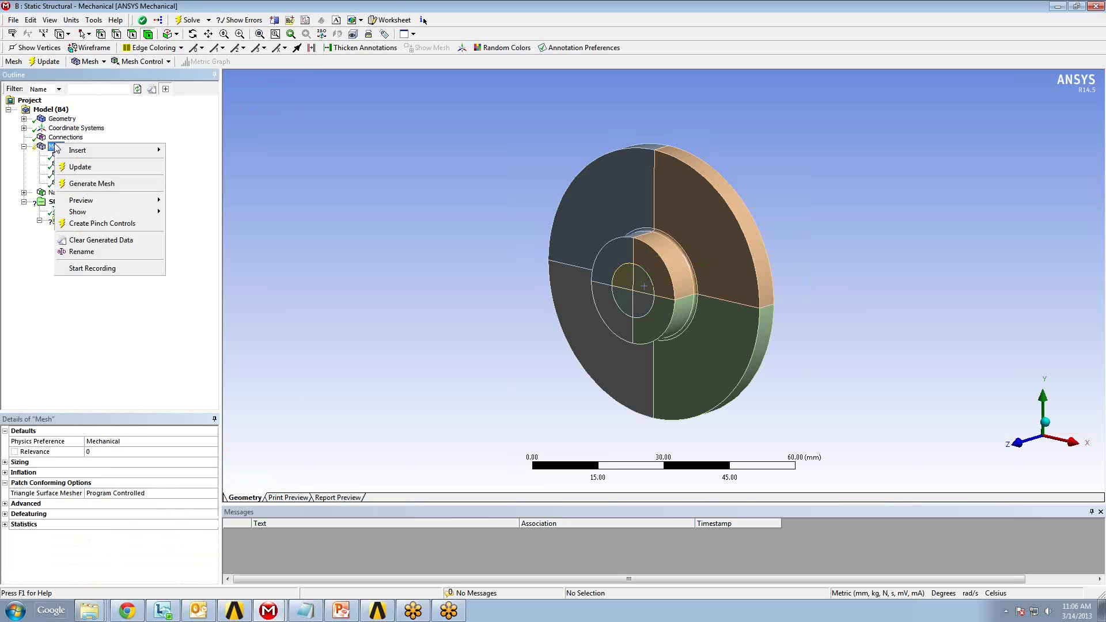
pyautogui.click(95, 184)
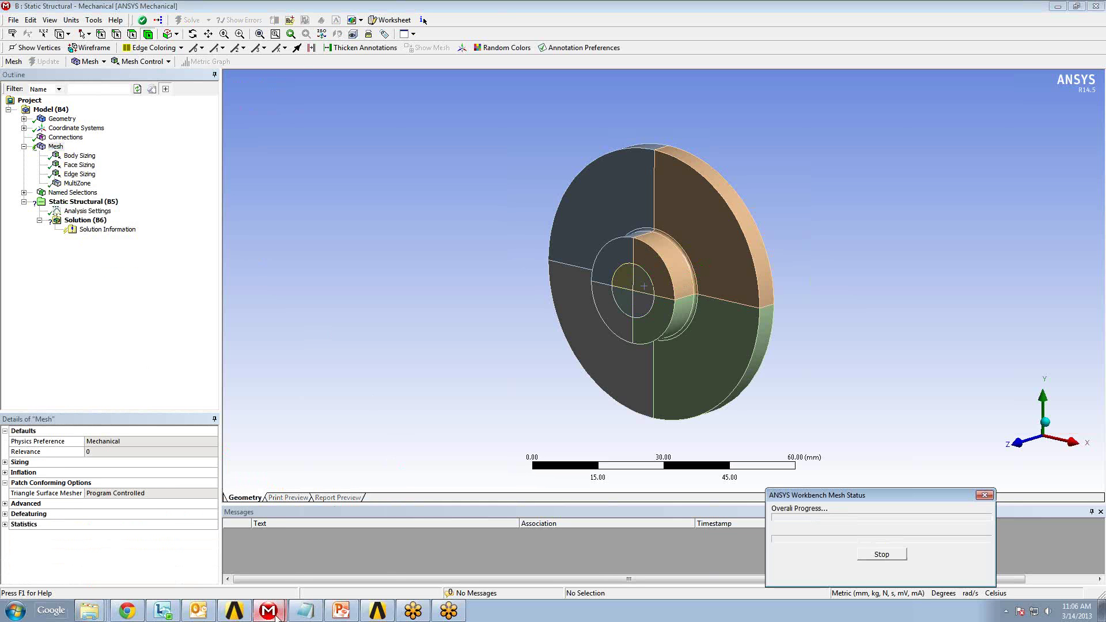
# Step: Compare the coarse model's mesh with the submodel's mesh, examining the submodel's fillet region up close
pyautogui.moveTo(268, 609)
pyautogui.click(289, 568)
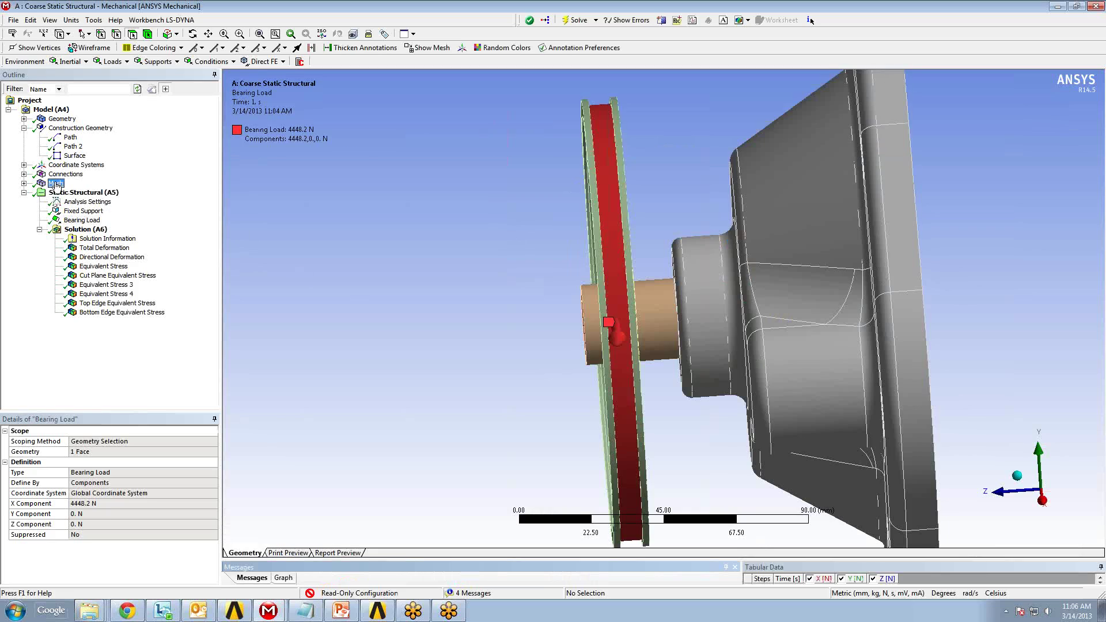
pyautogui.click(56, 183)
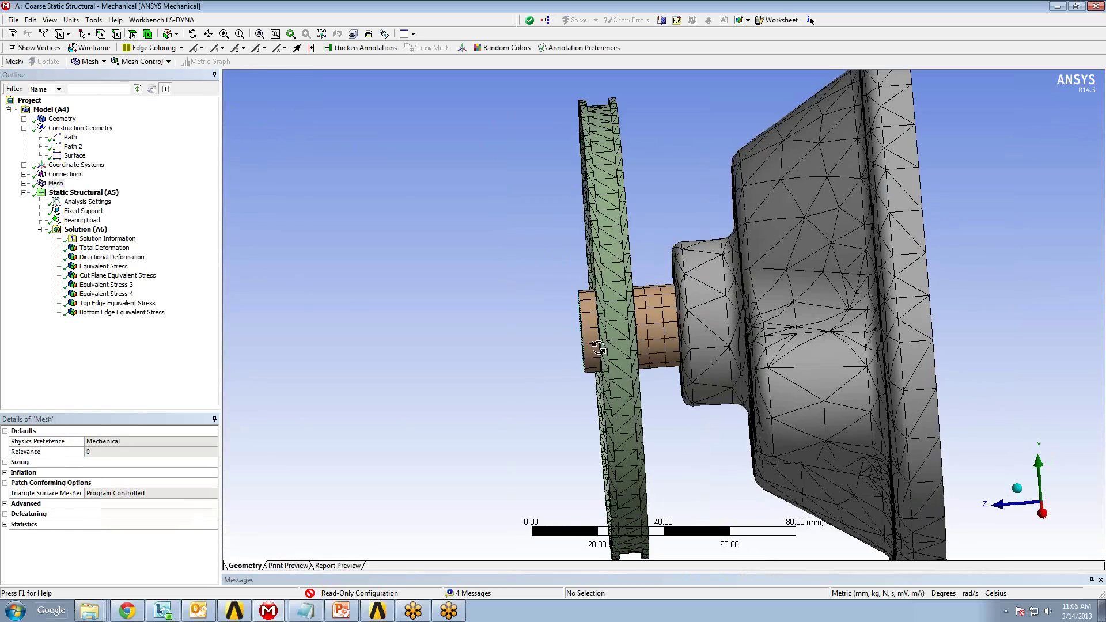
pyautogui.moveTo(553, 340); pyautogui.dragTo(749, 322, button='middle')
pyautogui.scroll(-5, 784, 329)
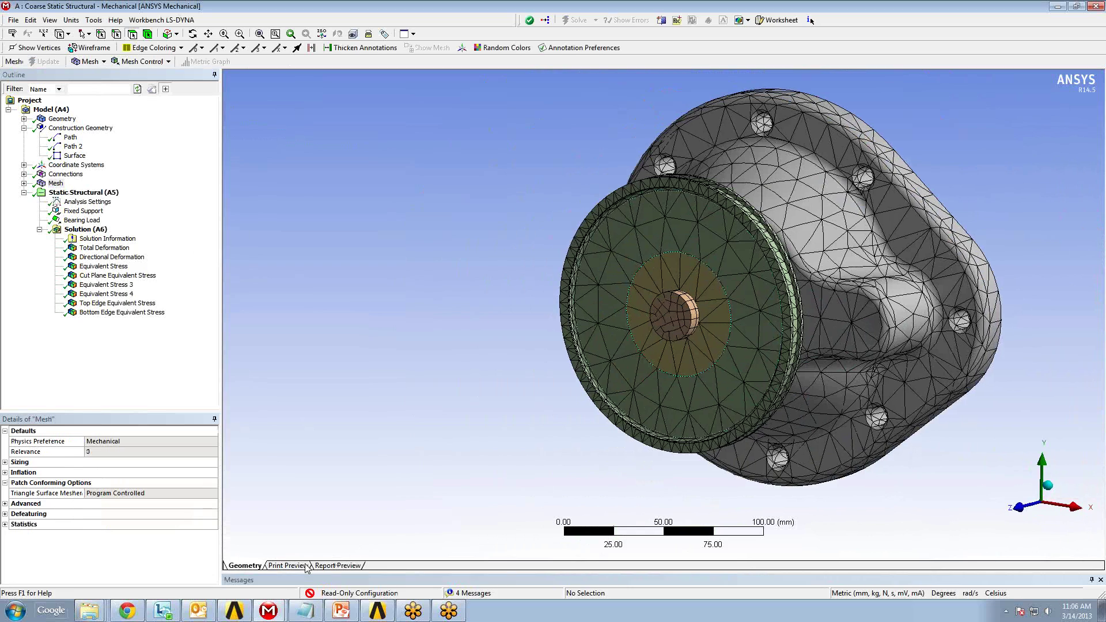
pyautogui.moveTo(269, 611)
pyautogui.click(271, 584)
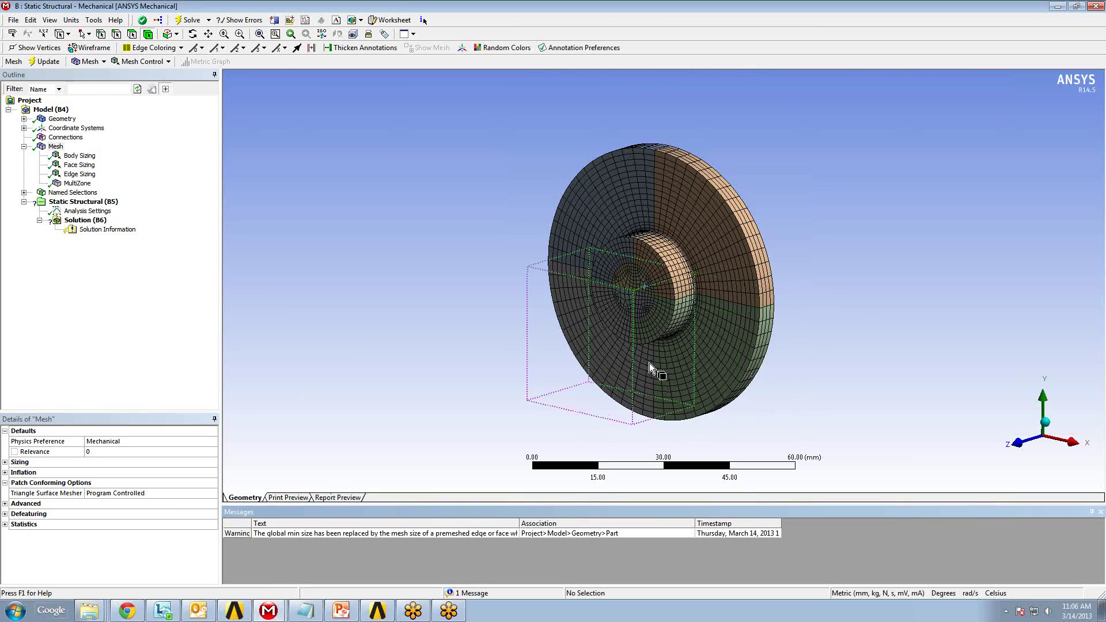
pyautogui.moveTo(648, 363); pyautogui.dragTo(741, 295, button='middle')
pyautogui.scroll(10, 704, 339)
pyautogui.keyDown('ctrl'); pyautogui.moveTo(654, 357); pyautogui.dragTo(689, 305, button='middle'); pyautogui.keyUp('ctrl')
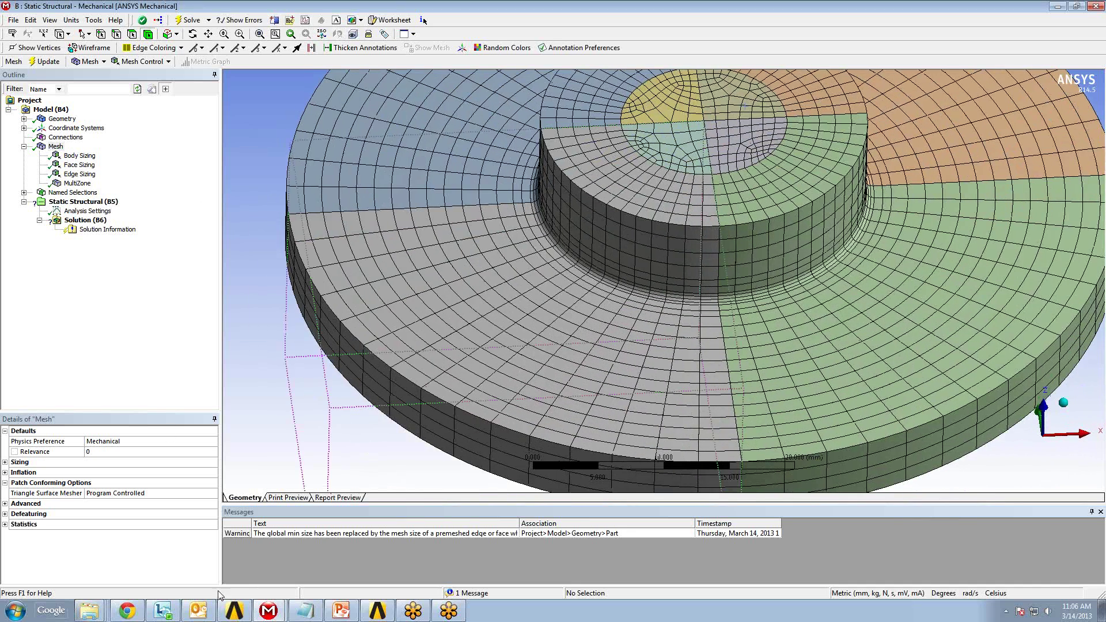
# Step: Switch to Workbench and link the Solution of Coarse Static Structural to the Setup of the submodel's Static Structural system
pyautogui.click(234, 610)
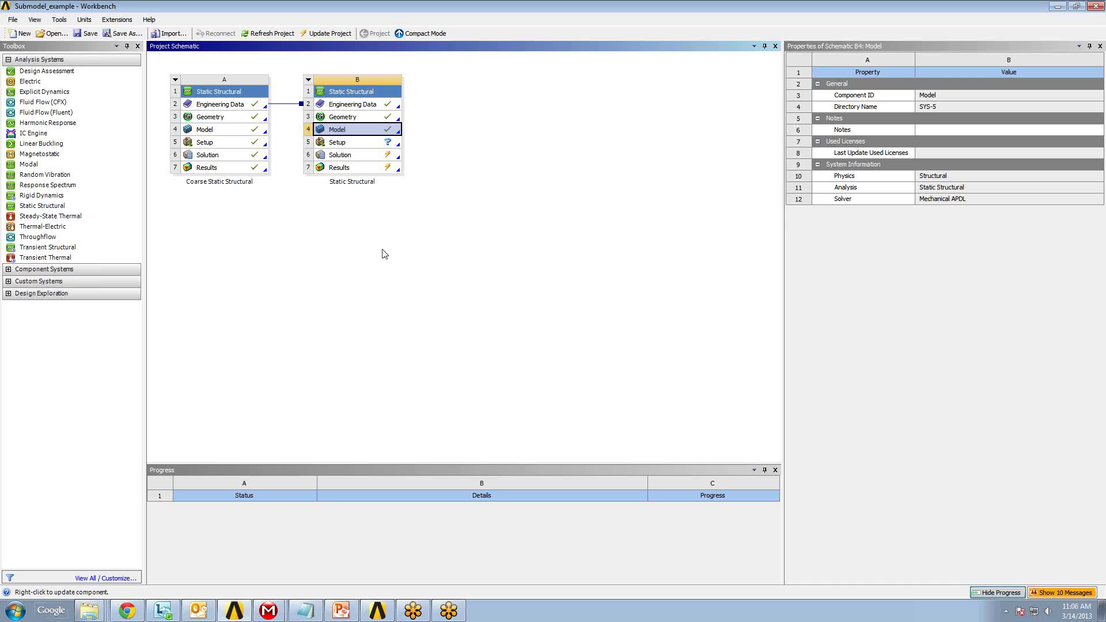
pyautogui.click(231, 155)
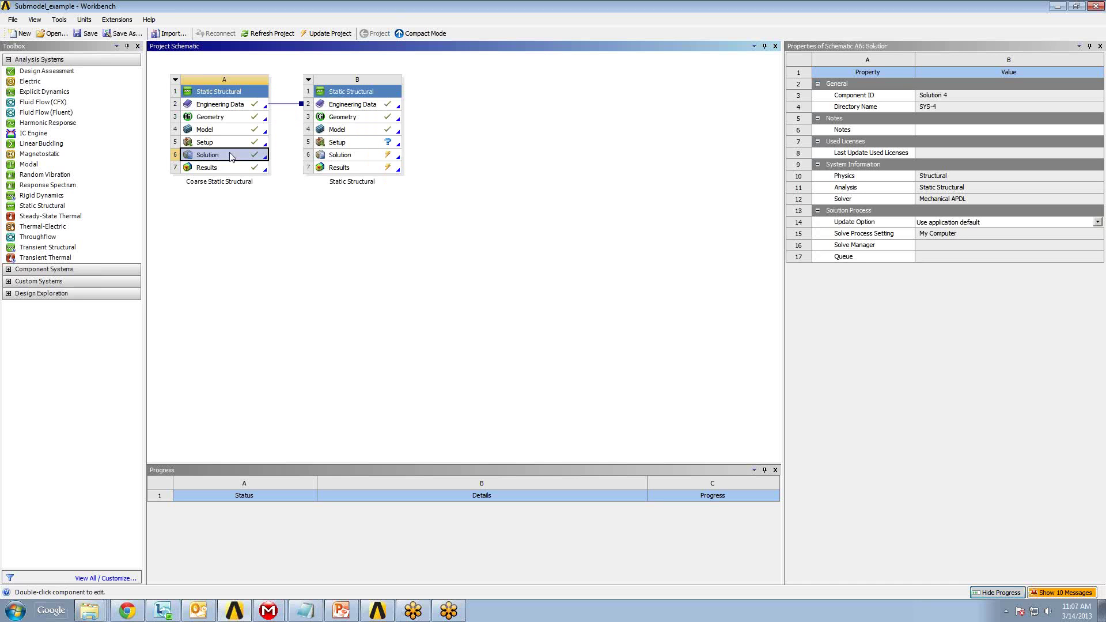
pyautogui.moveTo(231, 155); pyautogui.dragTo(371, 147)
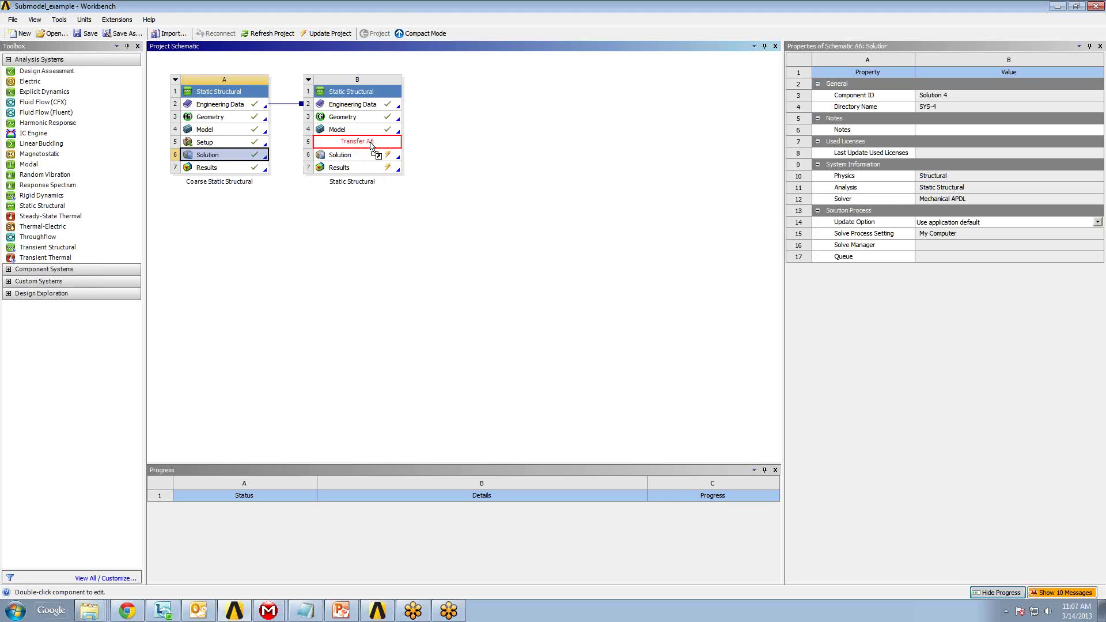
pyautogui.moveTo(371, 147); pyautogui.dragTo(372, 148)
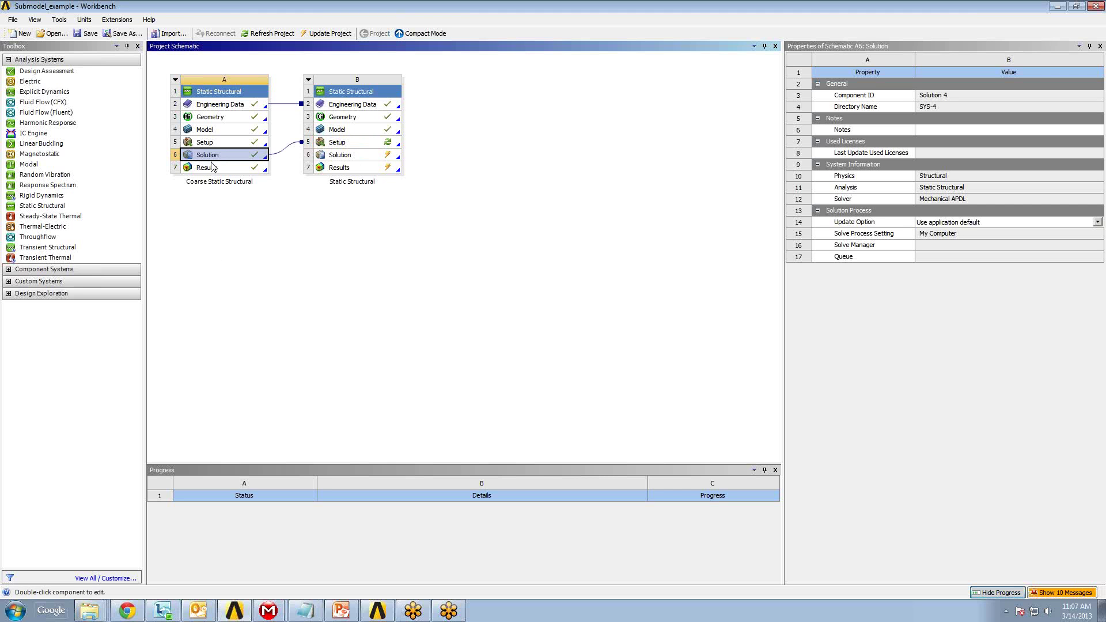
# Step: Open the submodel's Setup in Mechanical, reading the upstream data, and insert an imported displacement under Submodeling
pyautogui.doubleClick(368, 144)
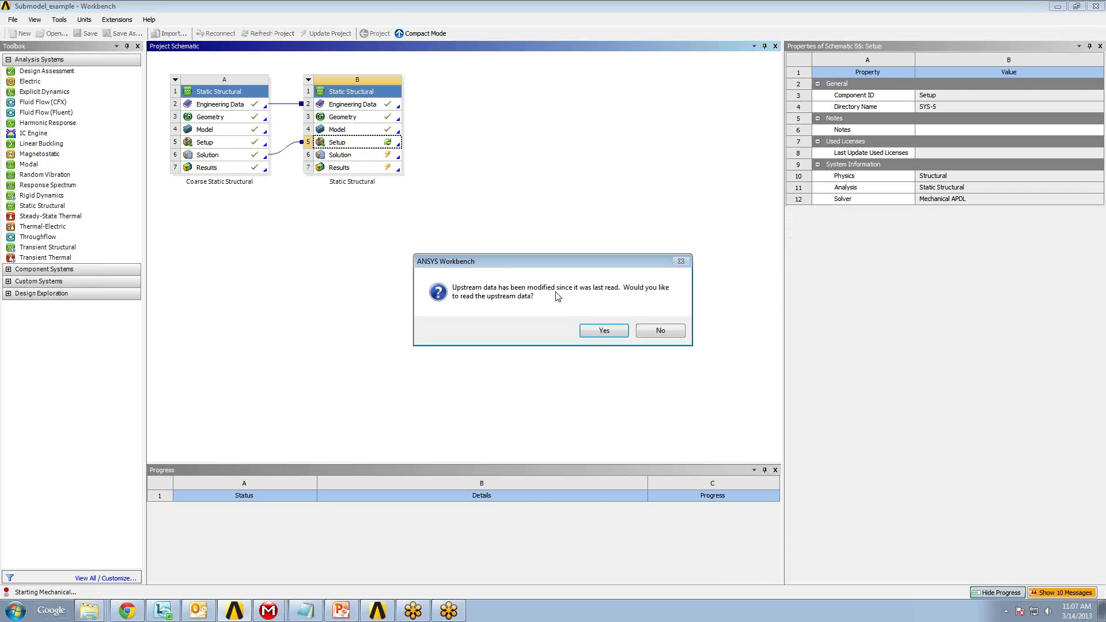
pyautogui.click(610, 332)
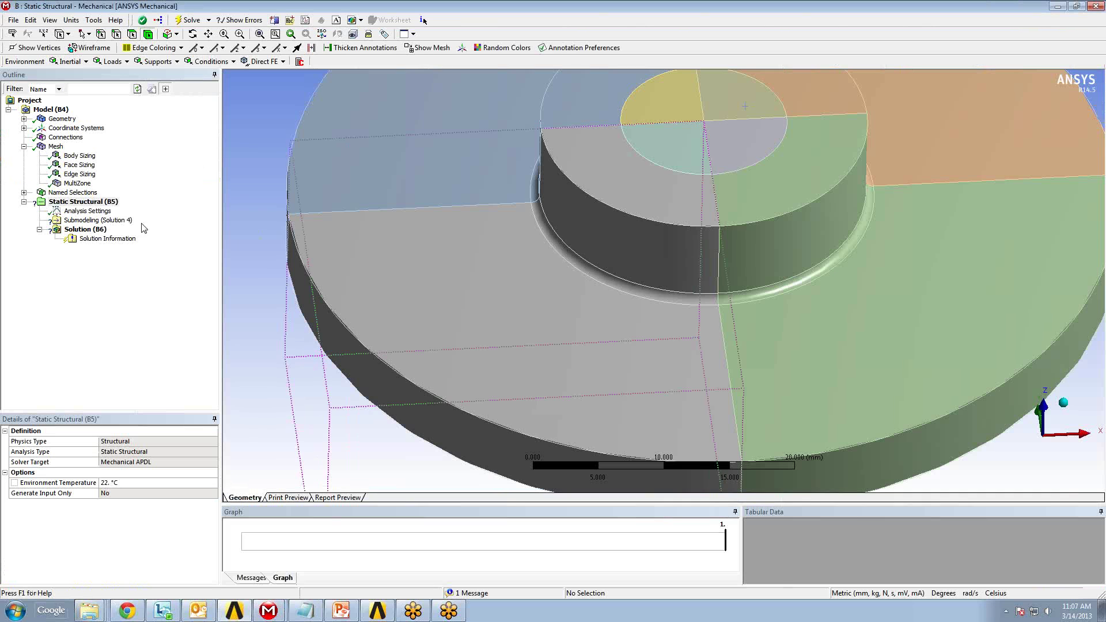
pyautogui.click(128, 221)
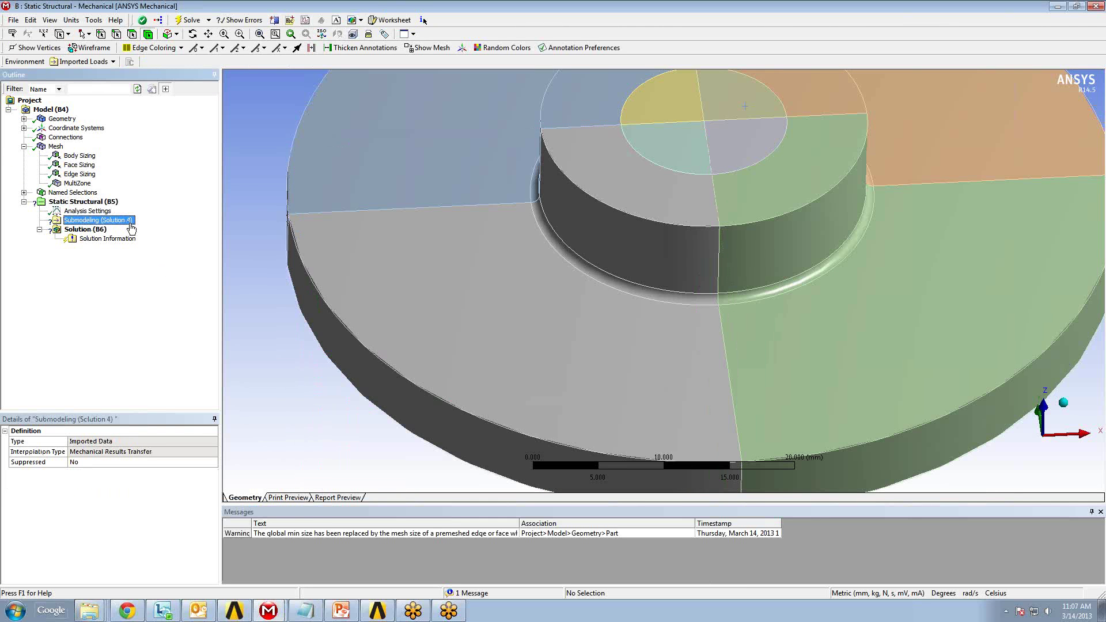
pyautogui.rightClick(132, 227)
pyautogui.moveTo(198, 230)
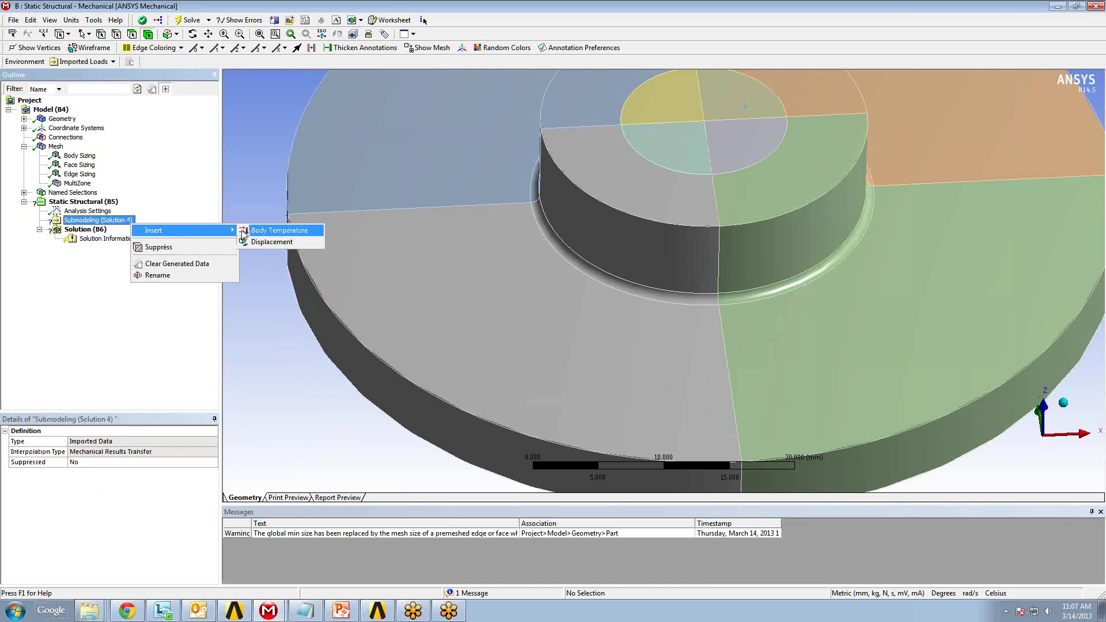
pyautogui.click(283, 243)
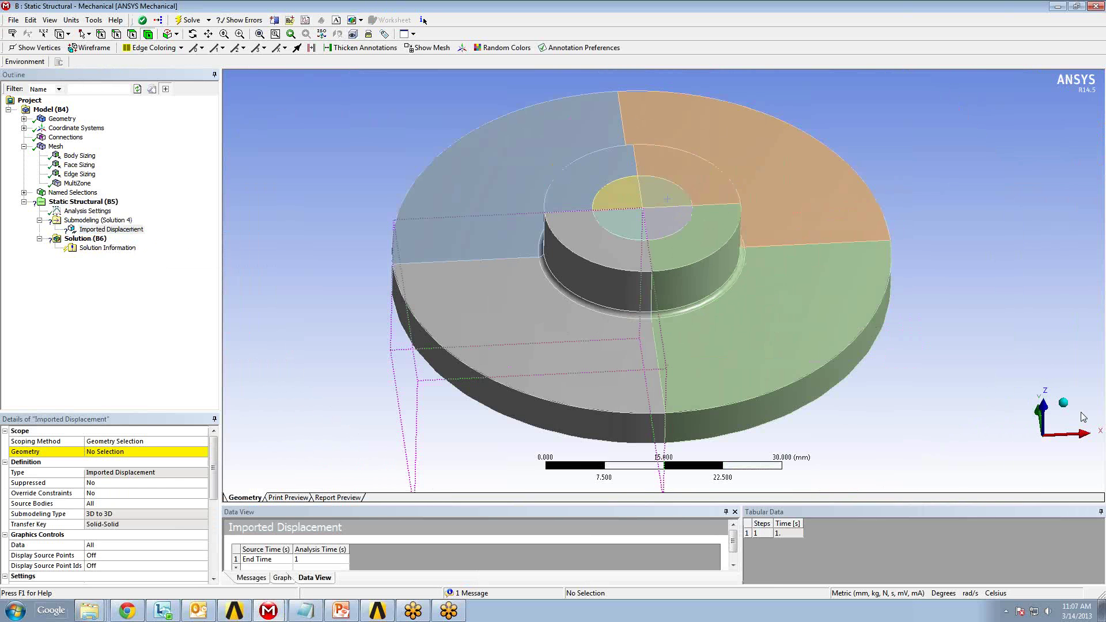
# Step: Scope the imported displacement to all faces of the disc's outer rim and the shaft's rear end
pyautogui.click(1063, 402)
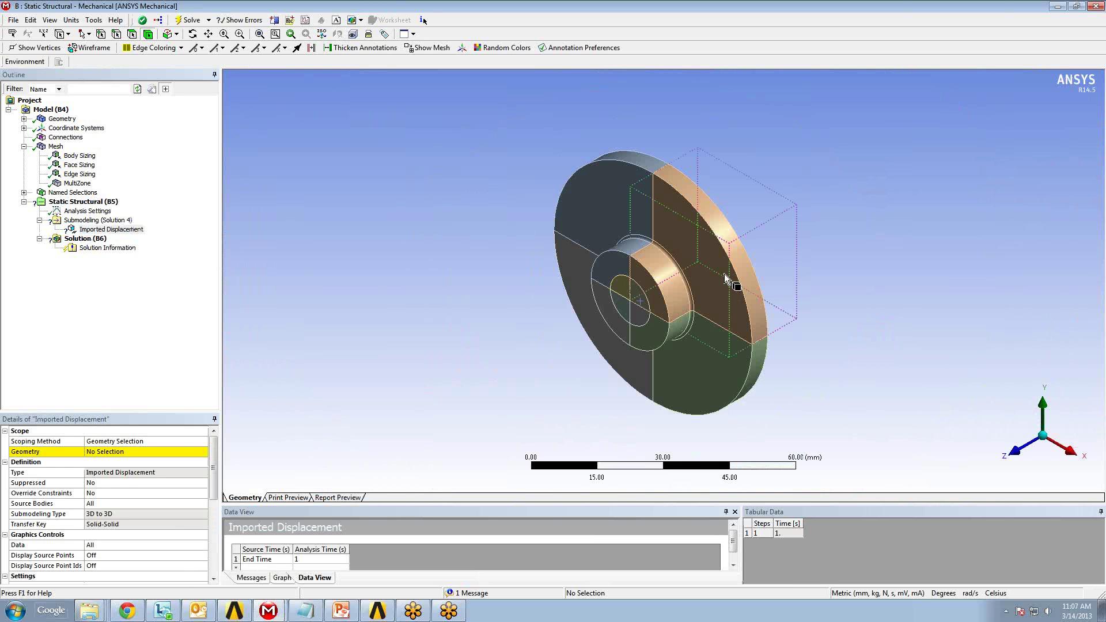
pyautogui.click(102, 452)
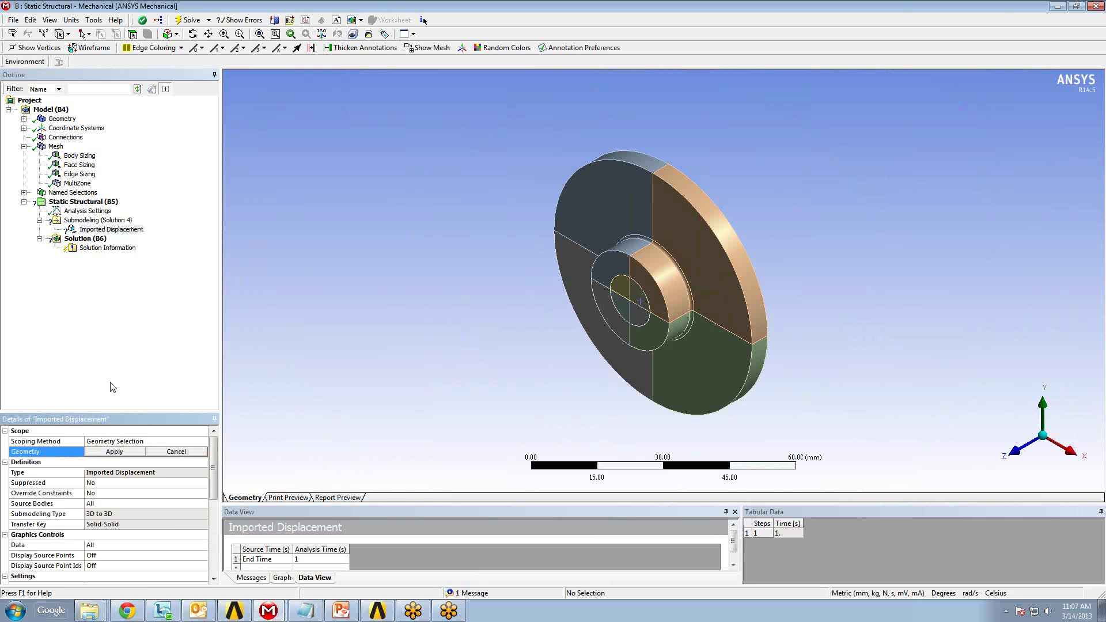
pyautogui.click(716, 222)
pyautogui.moveTo(822, 254); pyautogui.dragTo(600, 225, button='middle')
pyautogui.keyDown('ctrl'); pyautogui.click(673, 247); pyautogui.keyUp('ctrl')
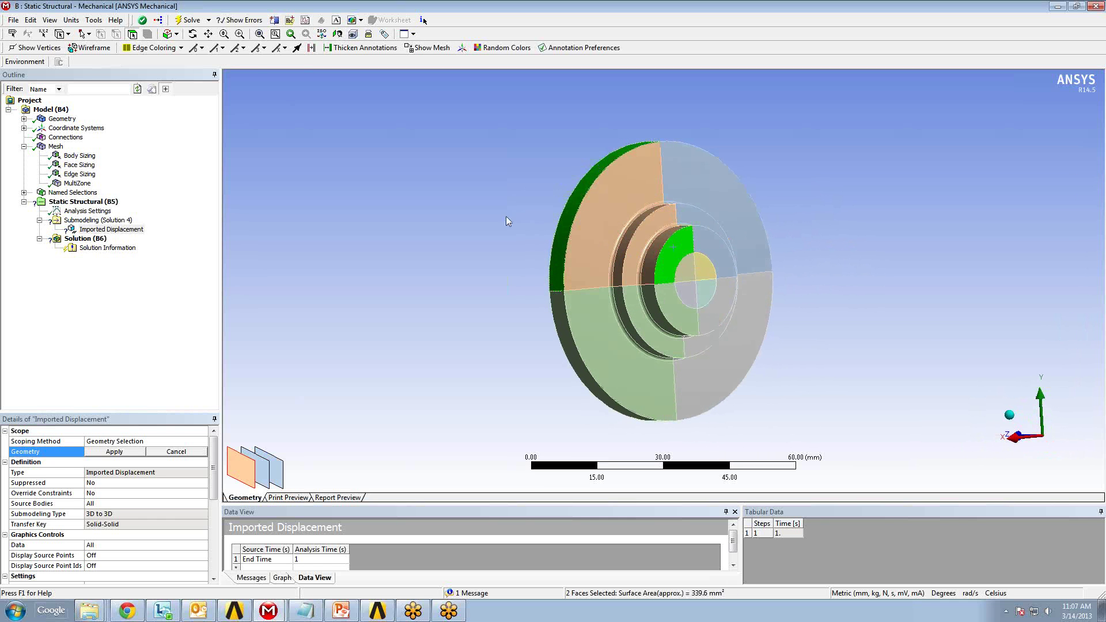
pyautogui.click(177, 35)
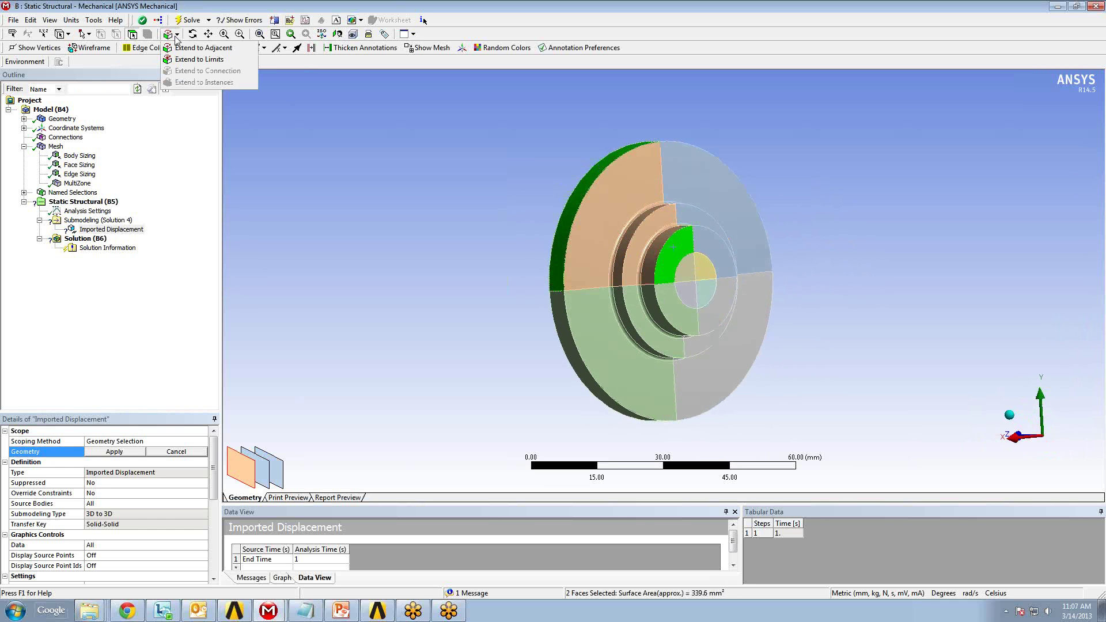
pyautogui.click(210, 61)
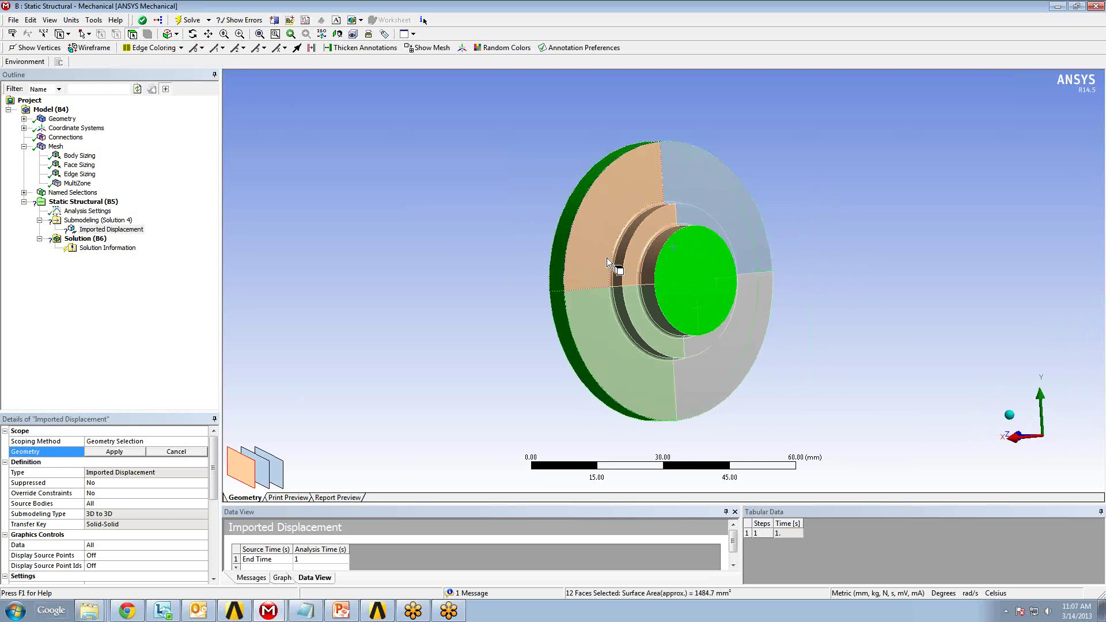
pyautogui.moveTo(617, 264); pyautogui.dragTo(637, 264, button='middle')
pyautogui.click(120, 452)
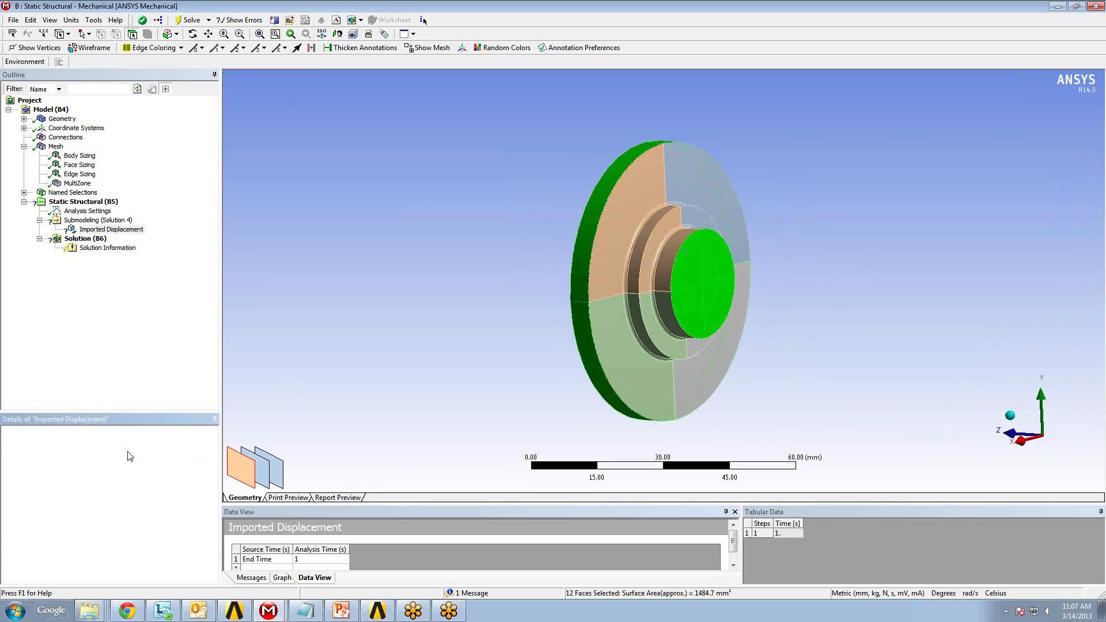
# Step: Import the load for the imported displacement and examine the mapped displacement vectors on the disc rim and shaft end
pyautogui.rightClick(142, 230)
pyautogui.click(172, 253)
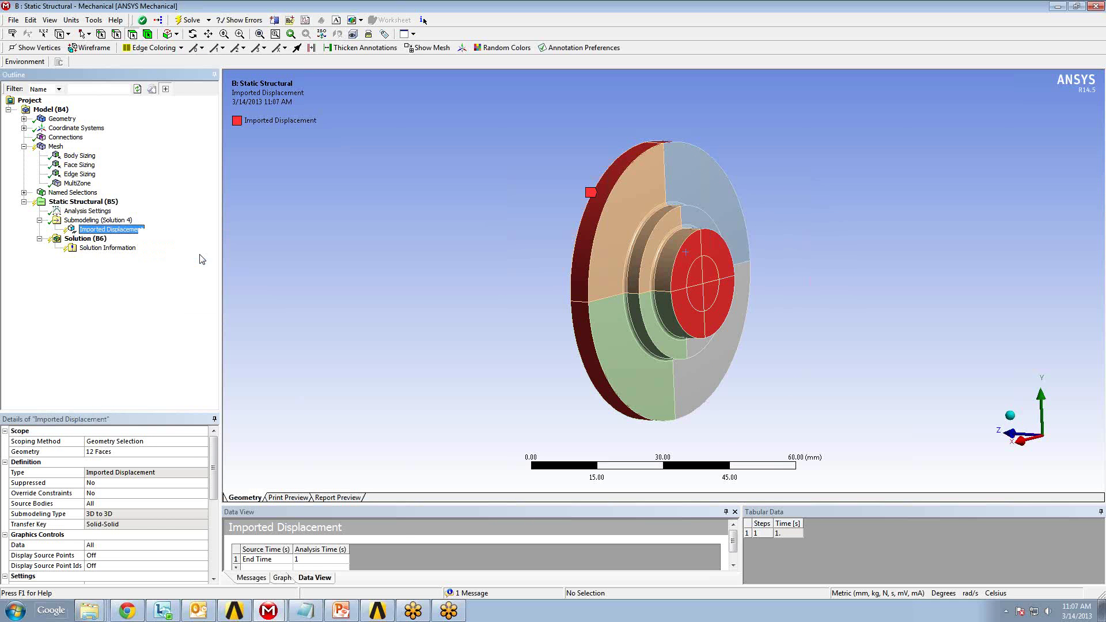
pyautogui.moveTo(644, 324); pyautogui.dragTo(557, 330, button='middle')
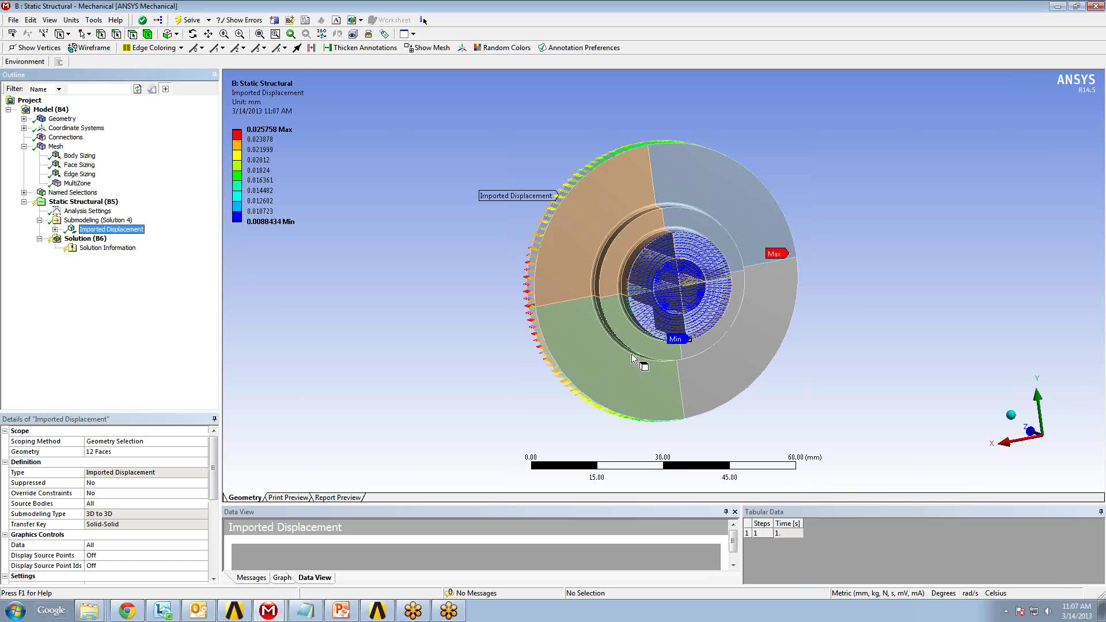
pyautogui.moveTo(561, 299)
pyautogui.mouseDown(button='middle')
pyautogui.moveTo(633, 284)
pyautogui.moveTo(568, 282)
pyautogui.mouseUp(button='middle')
pyautogui.scroll(10, 602, 297)
pyautogui.scroll(-2, 568, 282)
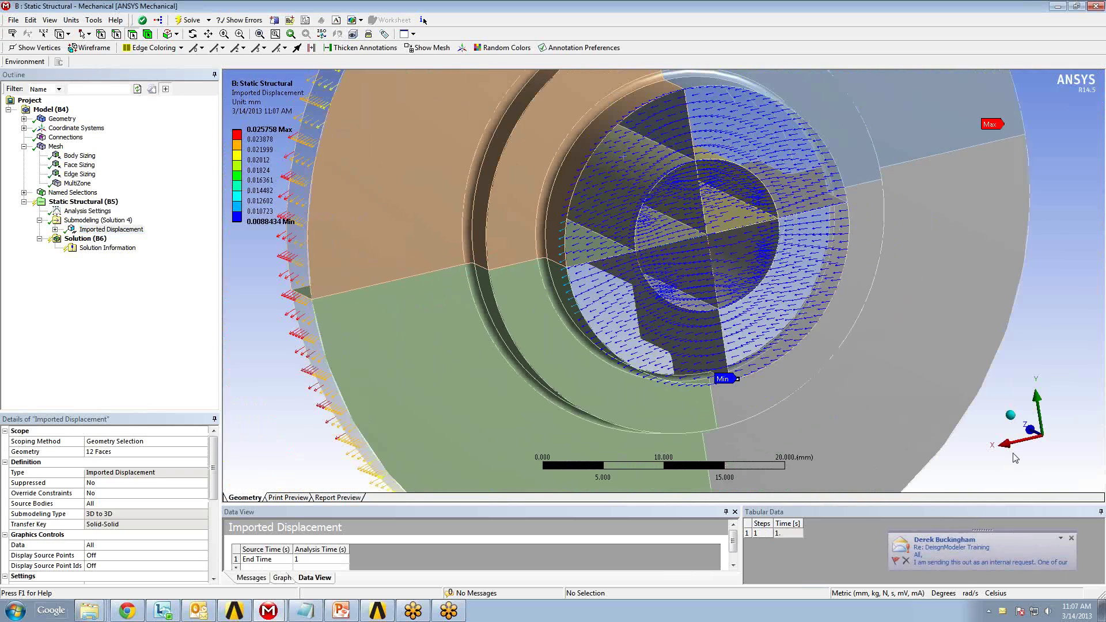
pyautogui.click(1071, 539)
pyautogui.scroll(-3, 635, 285)
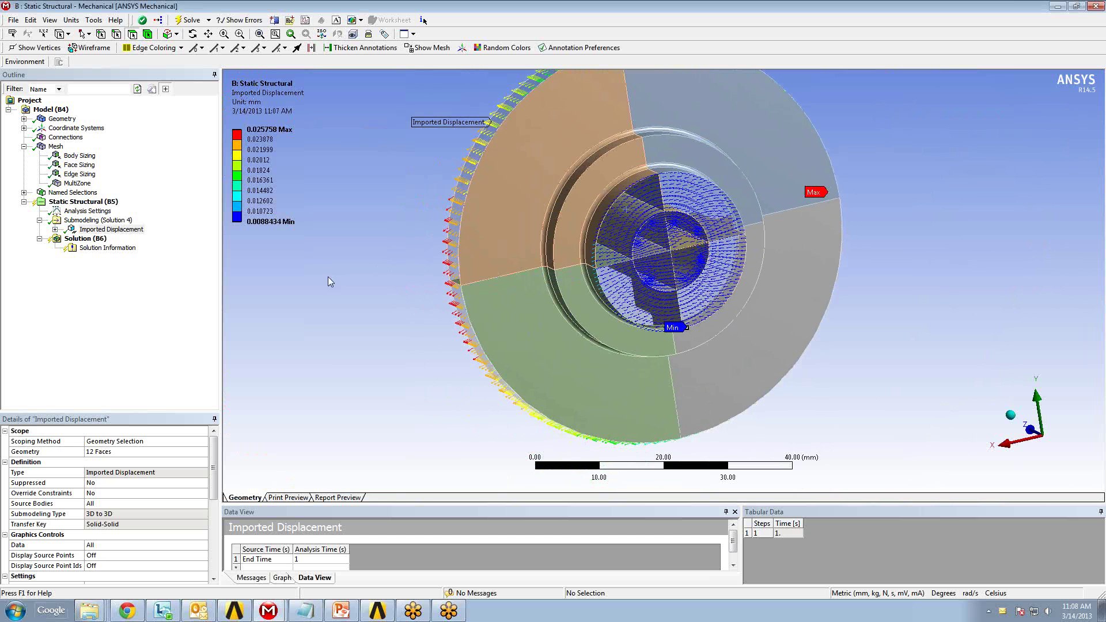
# Step: Solve the submodel's static structural analysis with the Solution Information solver output displayed
pyautogui.click(108, 248)
pyautogui.rightClick(118, 249)
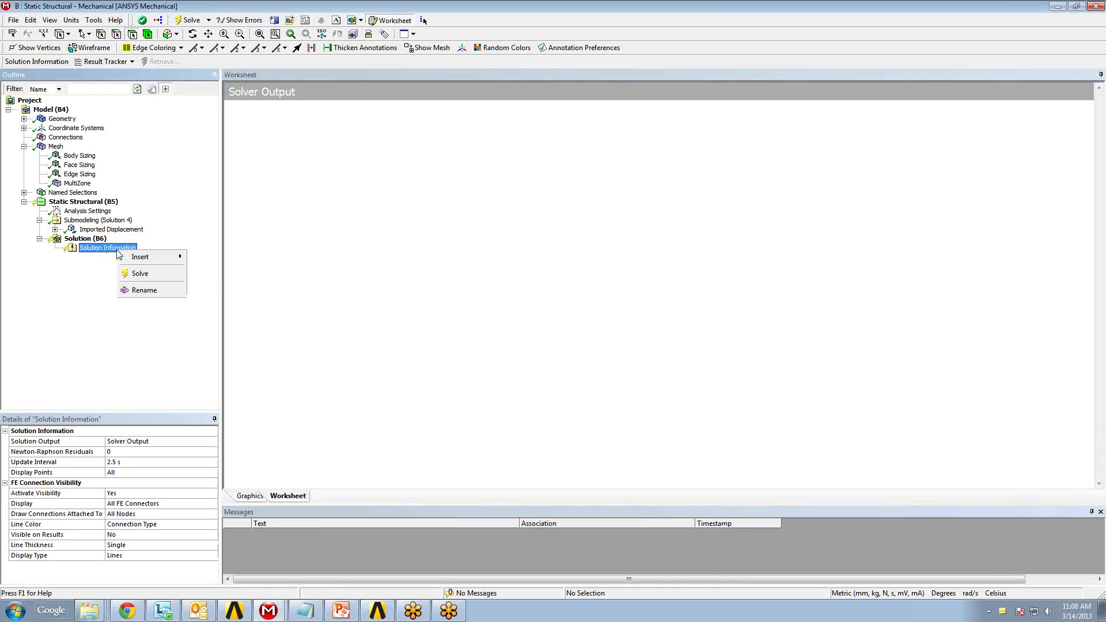
pyautogui.click(148, 279)
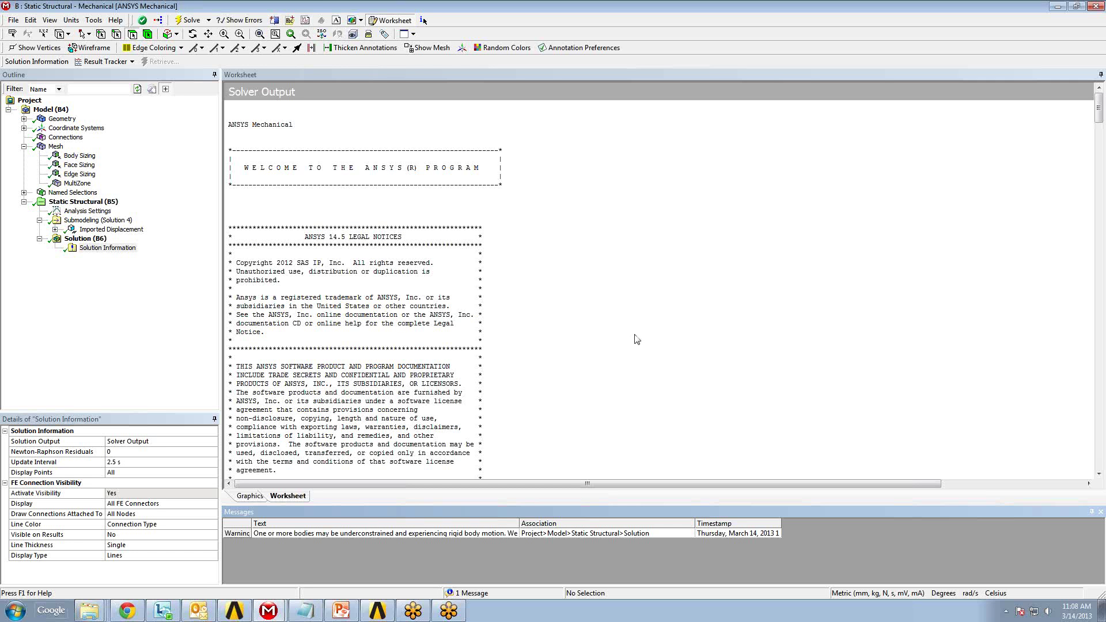
# Step: Insert an equivalent (von-Mises) stress result scoped to the eight faces of the shaft's cut end and evaluate it
pyautogui.rightClick(94, 240)
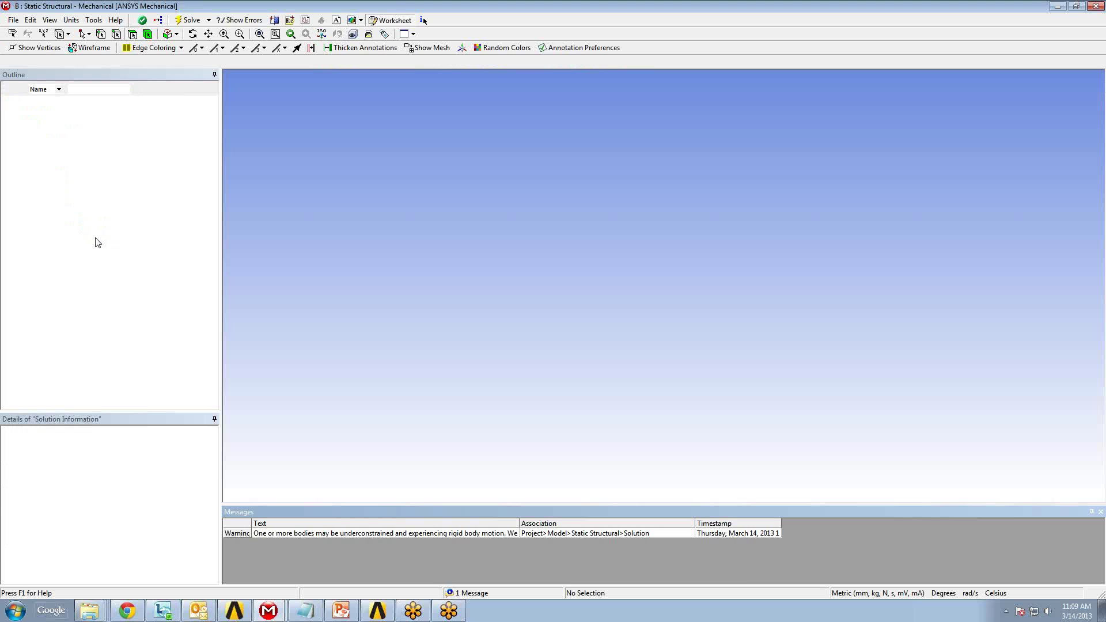
pyautogui.moveTo(176, 245)
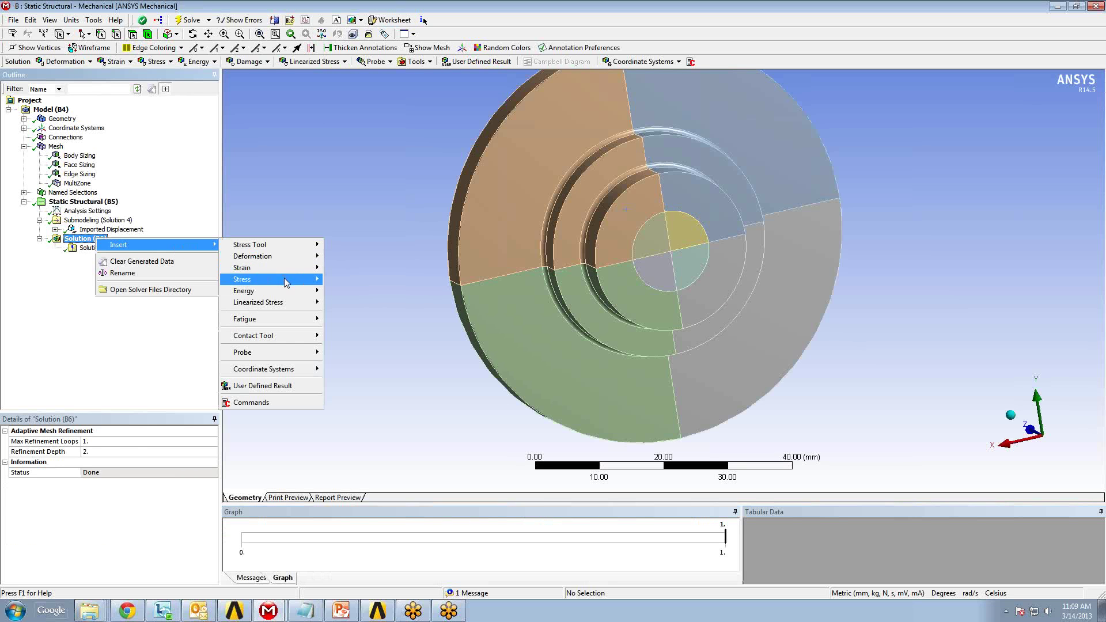
pyautogui.moveTo(283, 280)
pyautogui.click(345, 282)
pyautogui.click(114, 455)
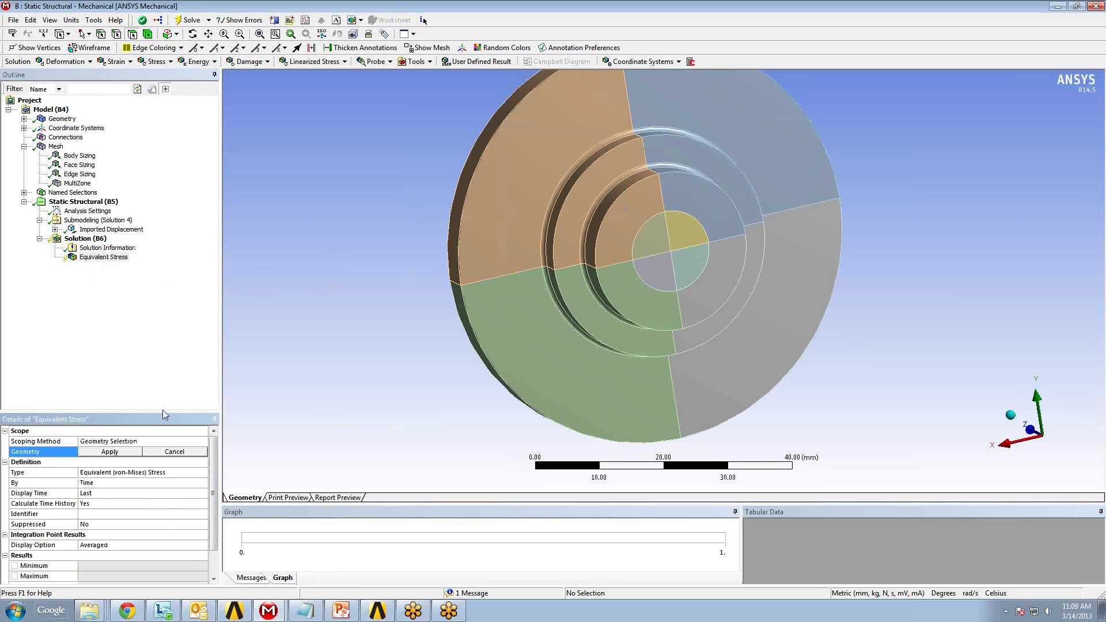
pyautogui.click(669, 195)
pyautogui.moveTo(668, 195)
pyautogui.mouseDown()
pyautogui.moveTo(720, 258)
pyautogui.moveTo(675, 268)
pyautogui.moveTo(683, 262)
pyautogui.mouseUp()
pyautogui.click(119, 454)
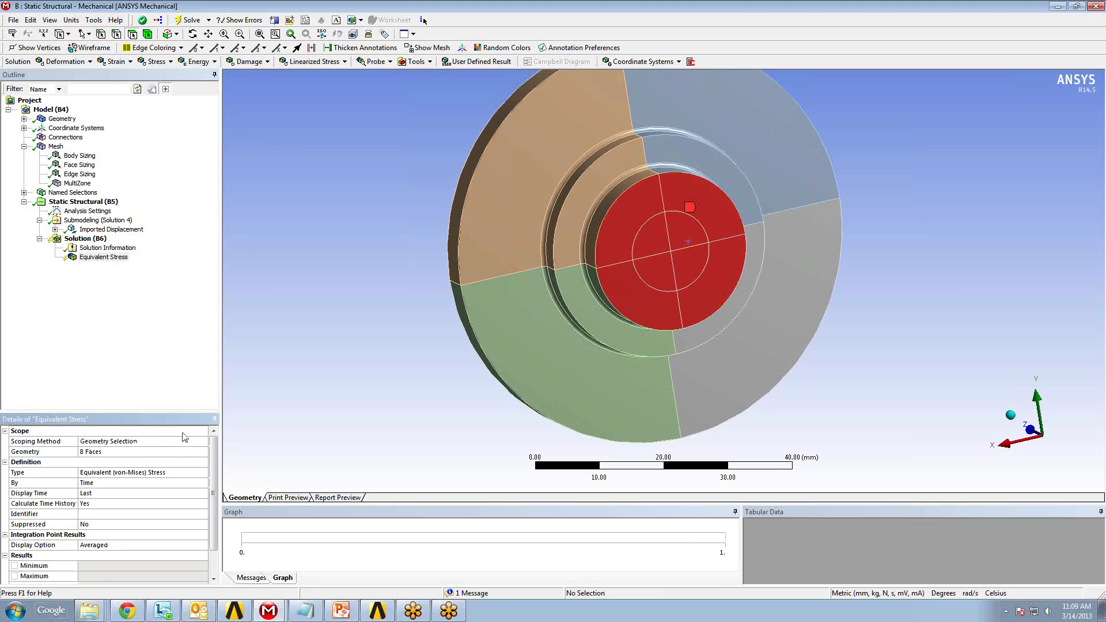
pyautogui.rightClick(108, 258)
pyautogui.click(165, 284)
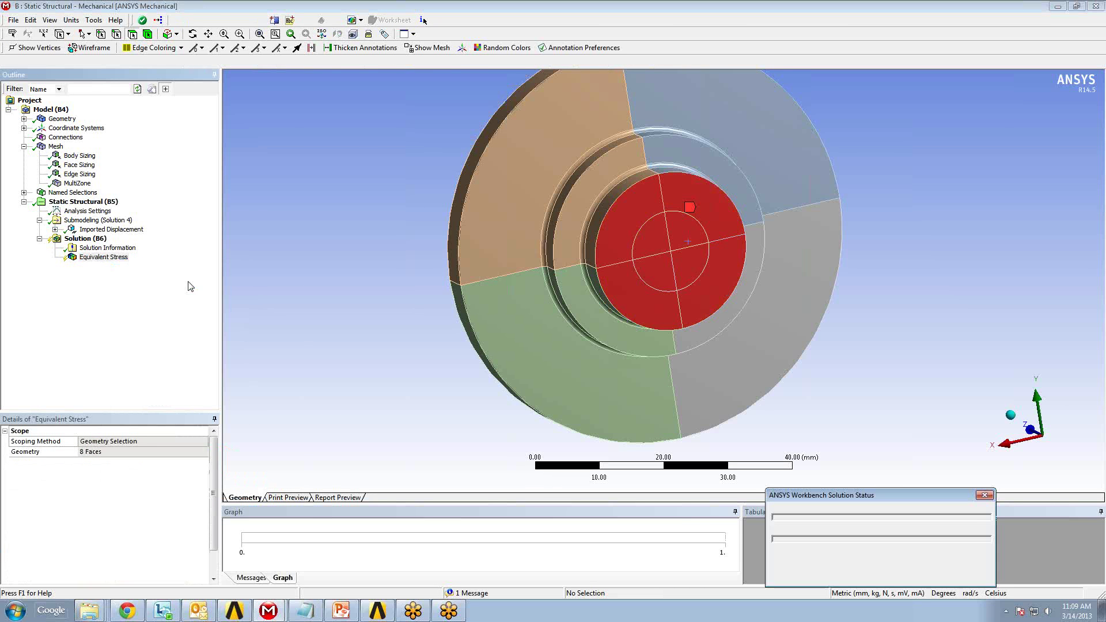
# Step: Show the elements on the submodel's equivalent stress plot and face the shaft's cut end
pyautogui.moveTo(570, 339); pyautogui.dragTo(663, 185)
pyautogui.click(166, 61)
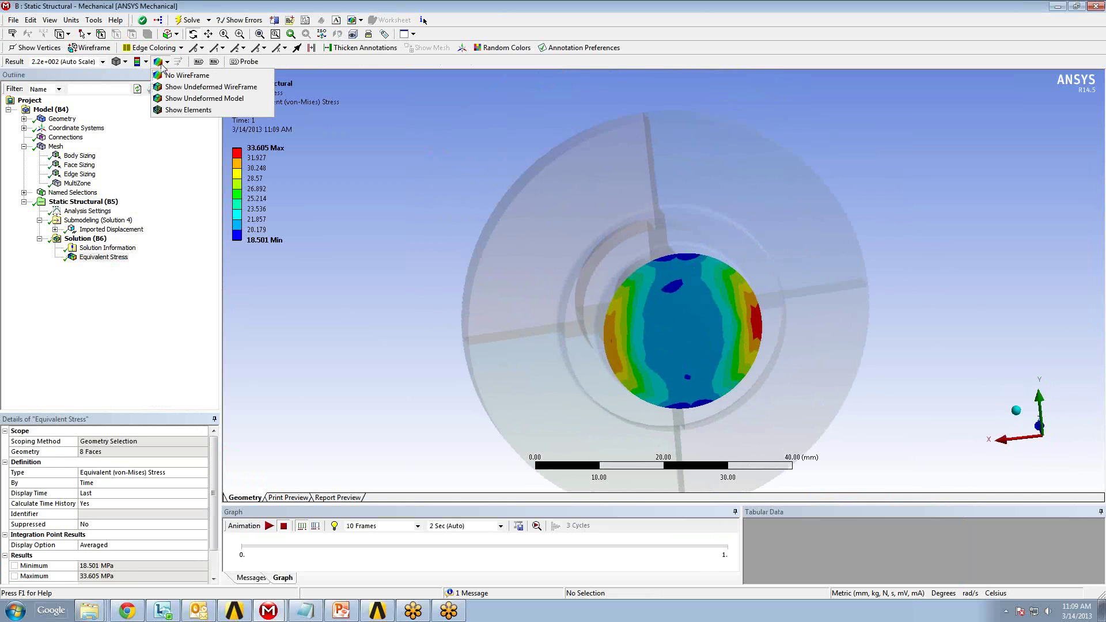
pyautogui.click(184, 110)
pyautogui.moveTo(572, 400); pyautogui.dragTo(591, 317)
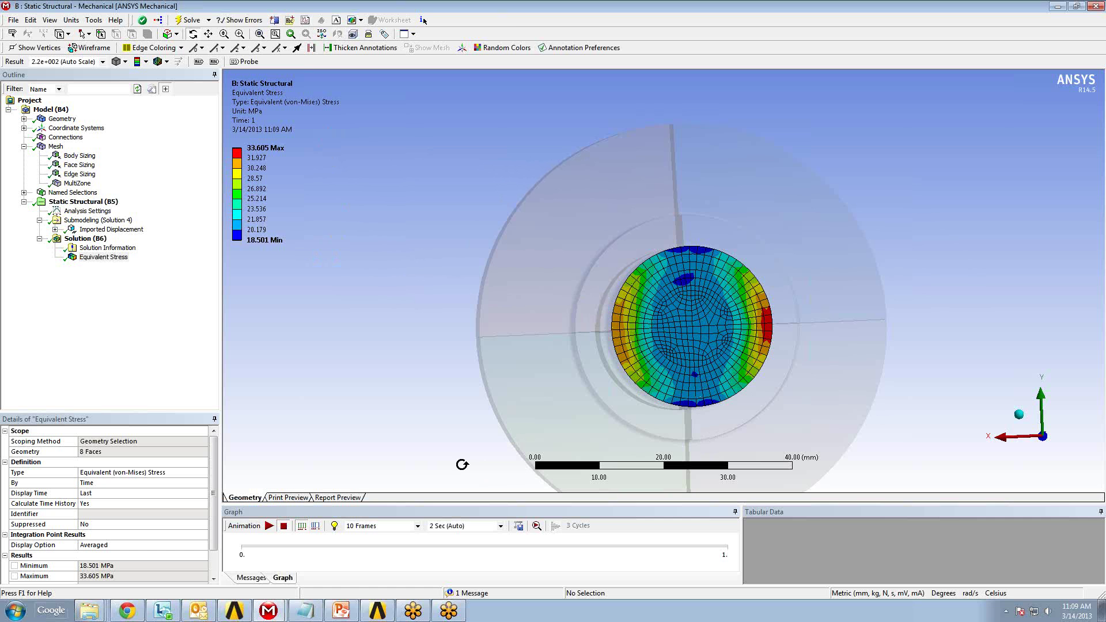
# Step: Switch to the Coarse Static Structural Mechanical window and examine the Cut Plane Equivalent Stress result on the shaft section up close
pyautogui.click(269, 609)
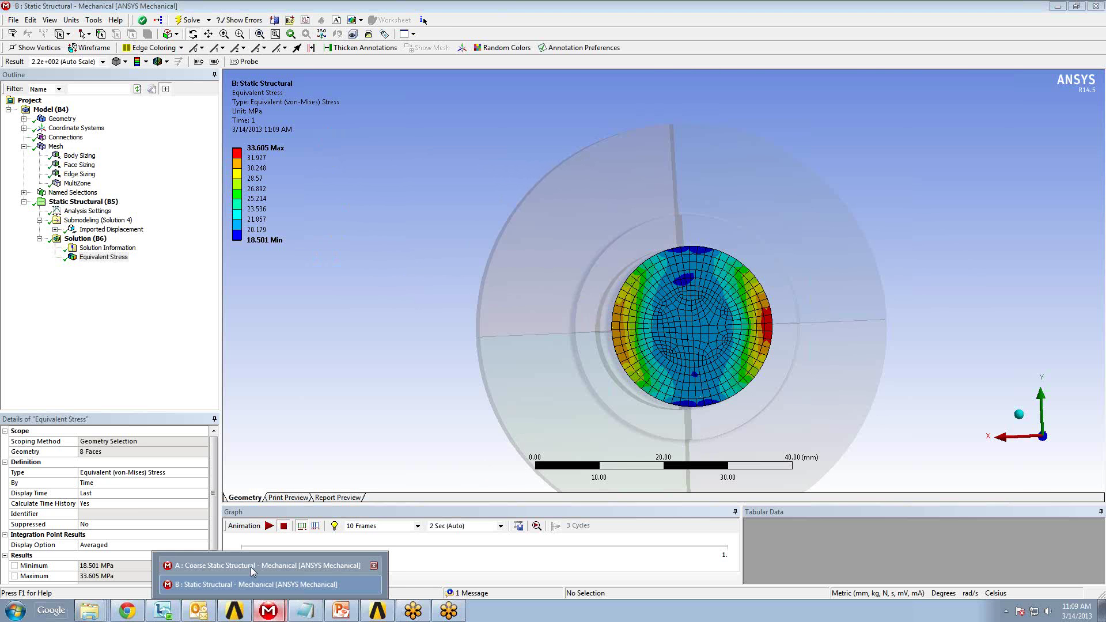
pyautogui.click(251, 565)
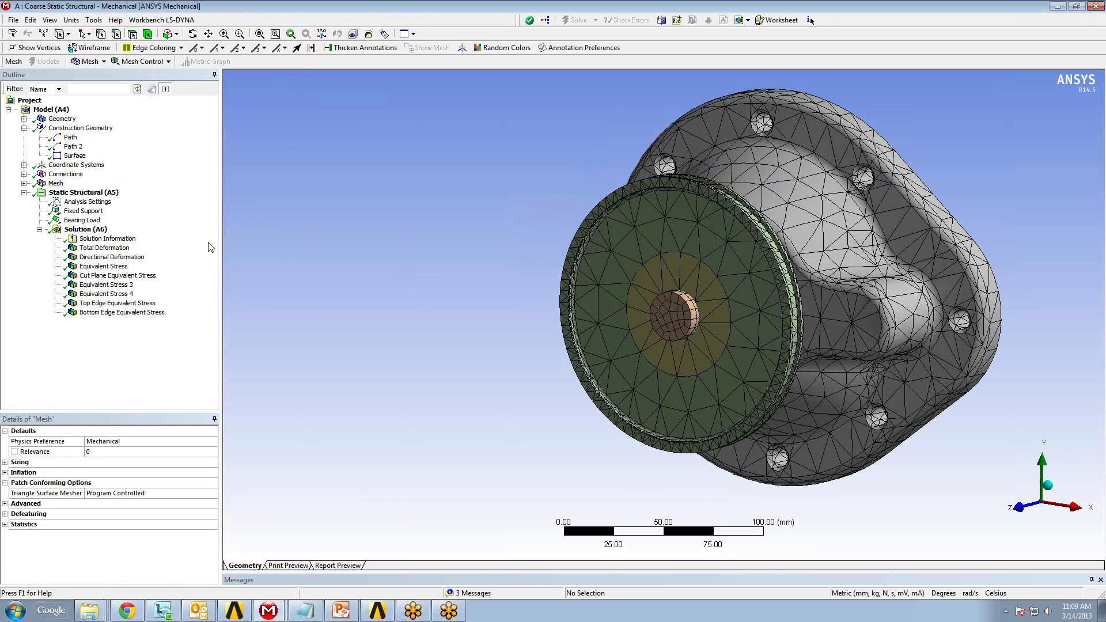
pyautogui.click(72, 277)
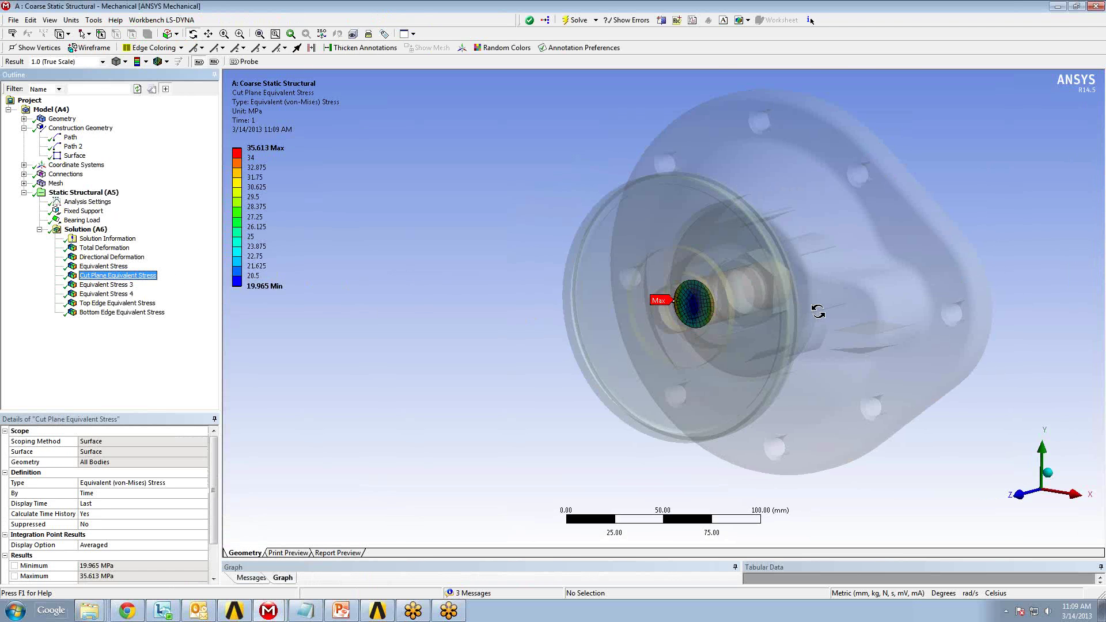
pyautogui.moveTo(819, 314); pyautogui.dragTo(476, 303)
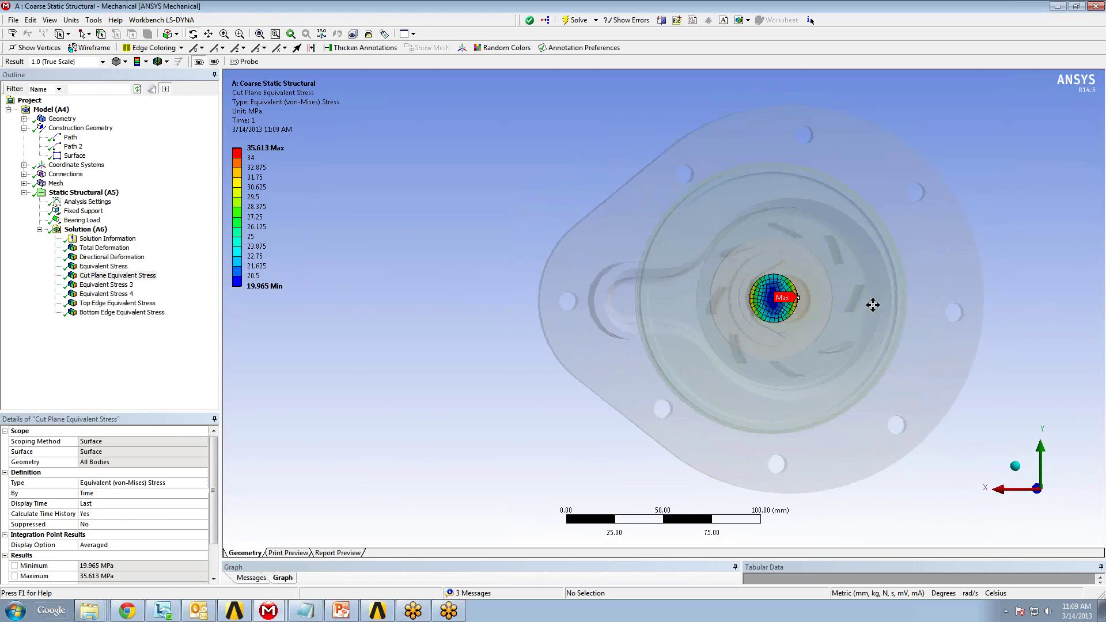
pyautogui.keyDown('ctrl'); pyautogui.moveTo(872, 306); pyautogui.dragTo(790, 303, button='middle'); pyautogui.keyUp('ctrl')
pyautogui.scroll(6, 790, 304)
pyautogui.scroll(2, 806, 317)
pyautogui.keyDown('ctrl'); pyautogui.moveTo(843, 276); pyautogui.dragTo(830, 309, button='middle'); pyautogui.keyUp('ctrl')
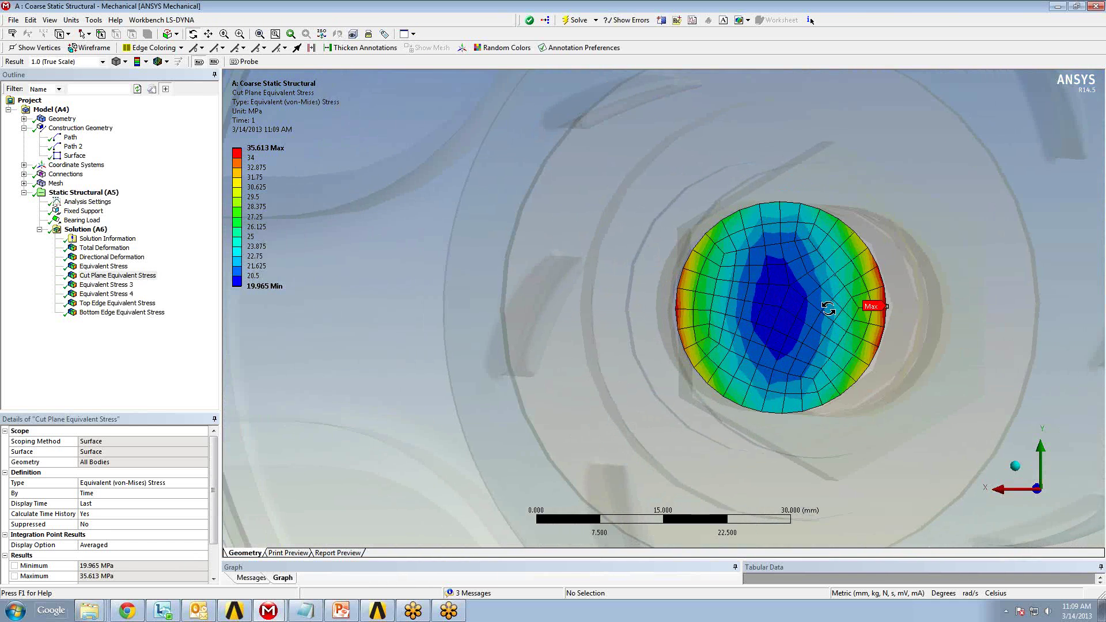
pyautogui.scroll(-2, 864, 310)
pyautogui.keyDown('ctrl'); pyautogui.moveTo(897, 311); pyautogui.dragTo(833, 314, button='middle'); pyautogui.keyUp('ctrl')
pyautogui.scroll(-1, 857, 314)
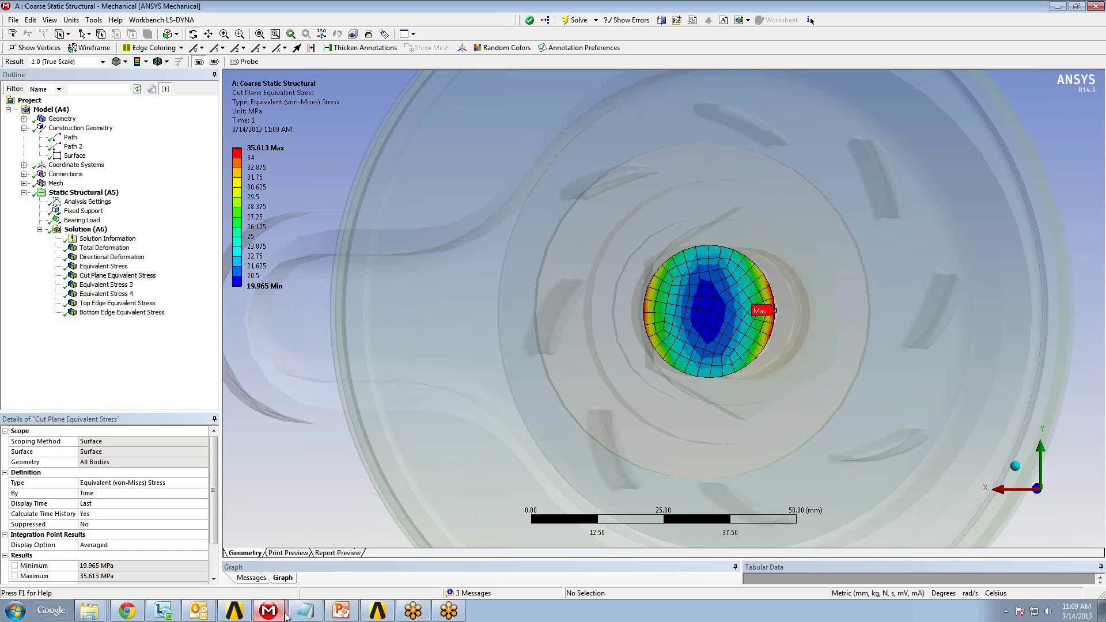
# Step: Return to the submodel's Mechanical window and compare its cut-end equivalent stress with the coarse result
pyautogui.click(267, 613)
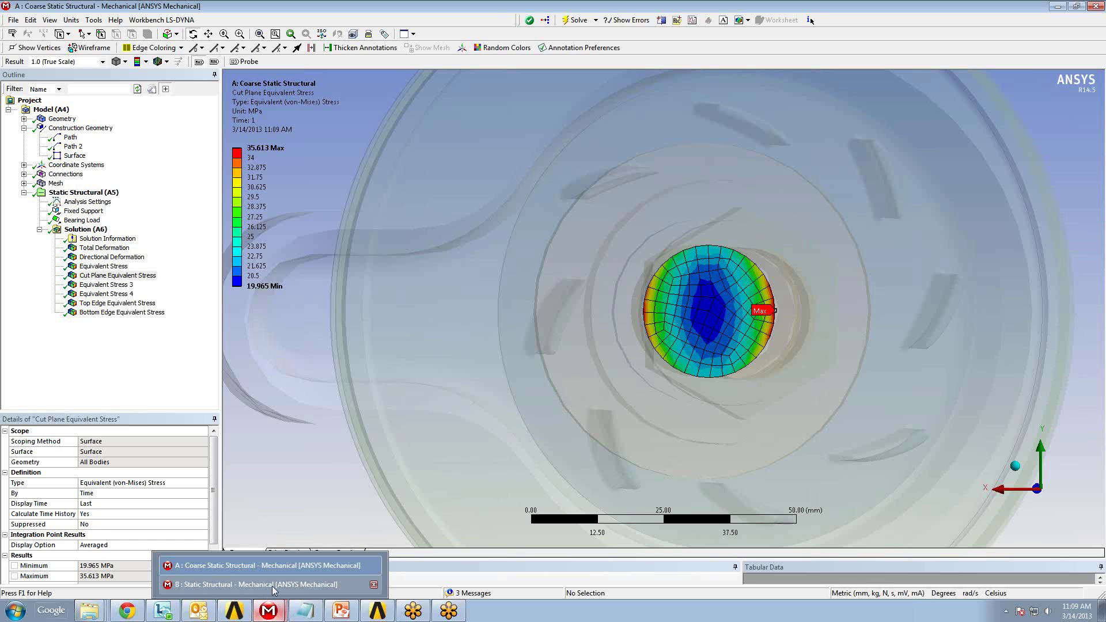
pyautogui.click(272, 584)
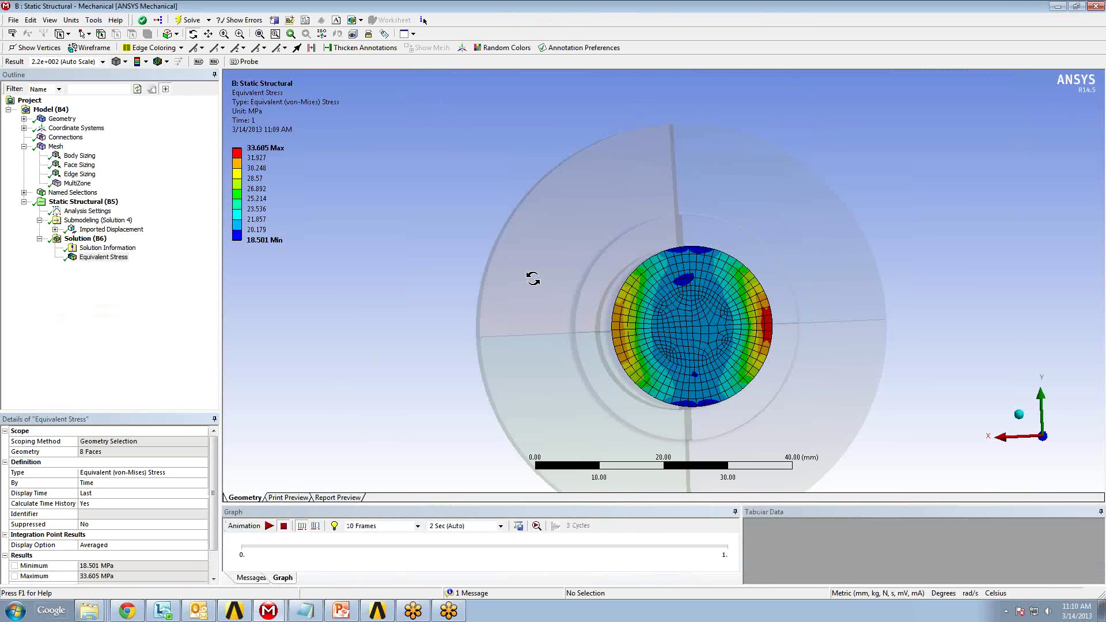
pyautogui.moveTo(533, 278); pyautogui.dragTo(588, 304)
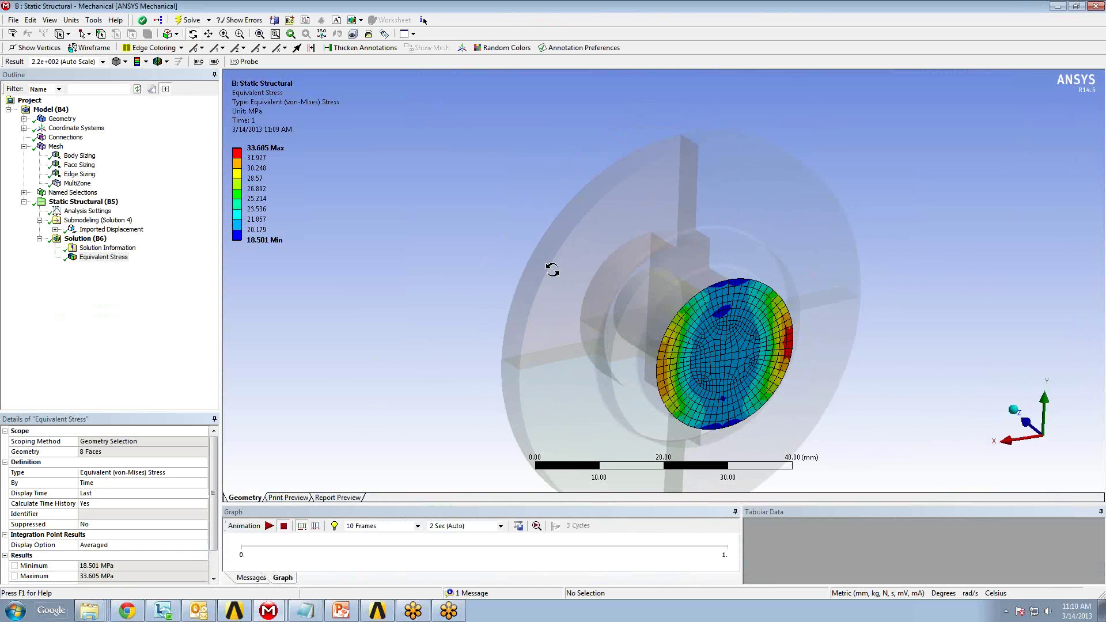
pyautogui.moveTo(642, 321); pyautogui.dragTo(567, 271)
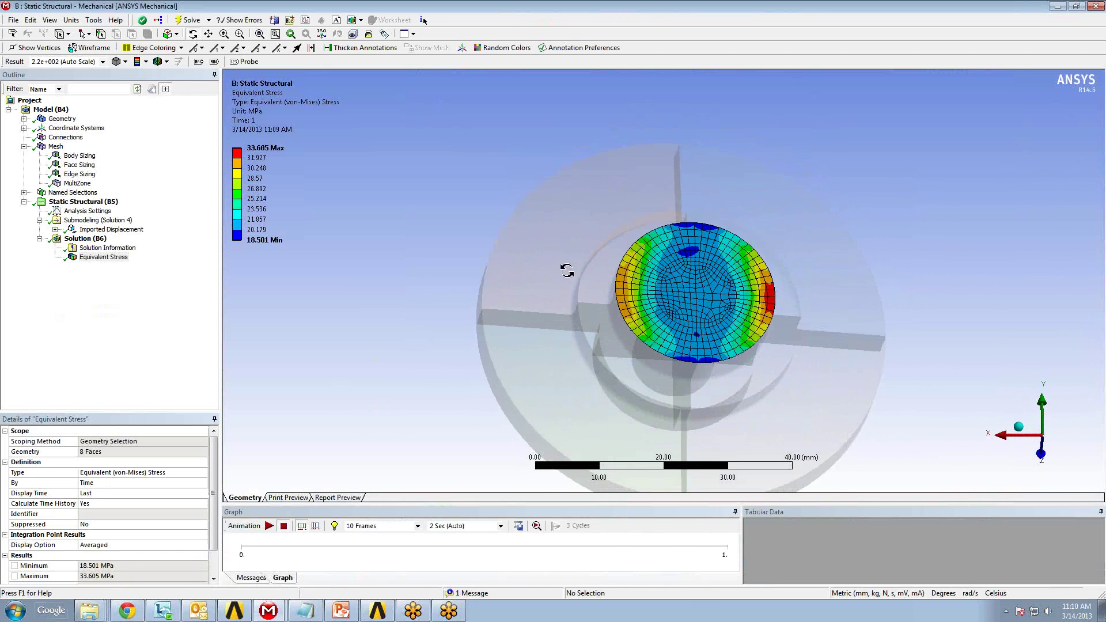